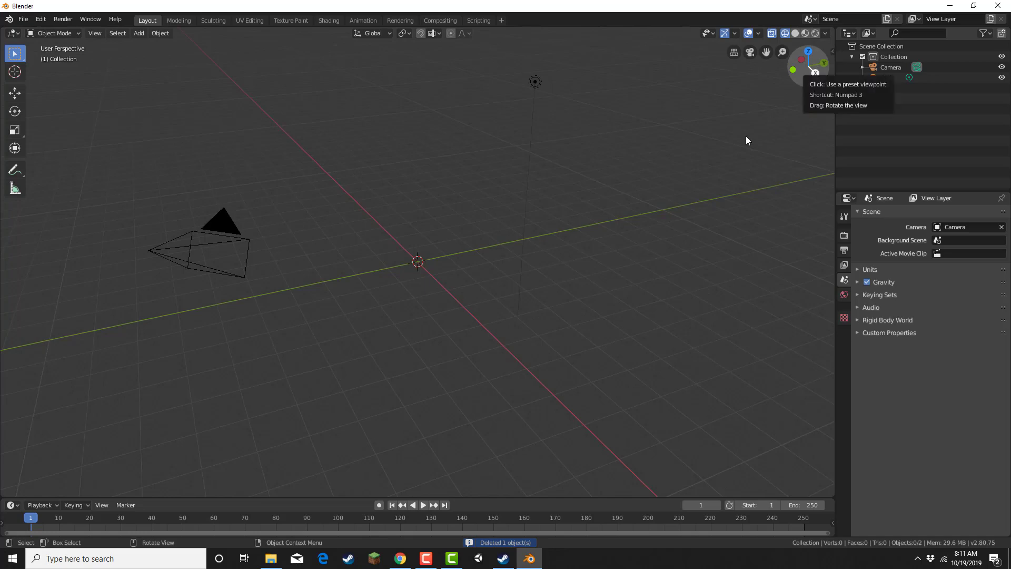
# Bring the cougar side-view picture into the scene as a reference image in the right orthographic view
pyautogui.click(815, 71)
pyautogui.click(271, 558)
pyautogui.moveTo(329, 350); pyautogui.dragTo(428, 144)
pyautogui.moveTo(418, 201); pyautogui.dragTo(412, 302)
pyautogui.scroll(-1, 415, 262)
pyautogui.scroll(5, 415, 261)
pyautogui.scroll(6, 418, 261)
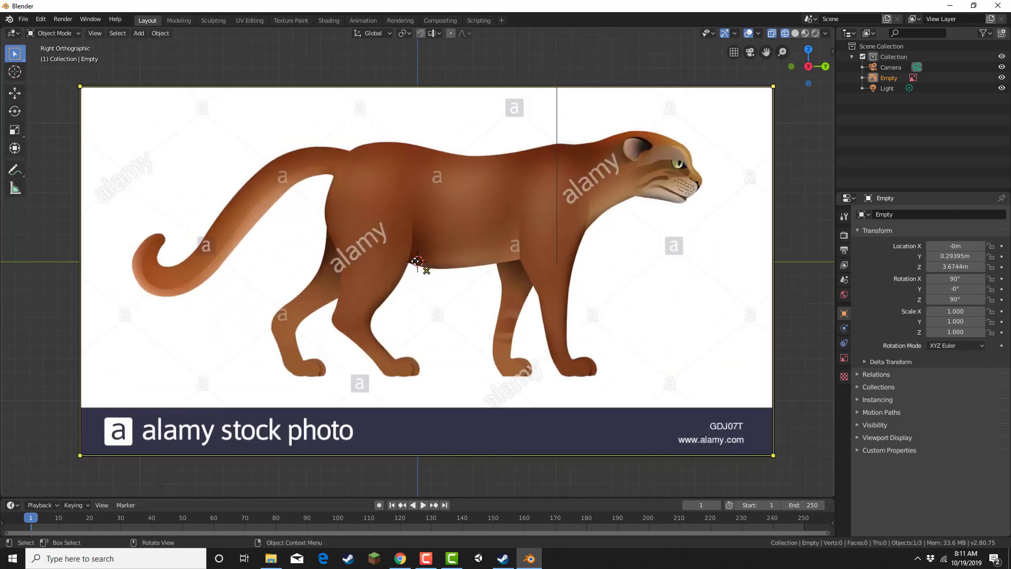
# Add a mesh plane and rotate it 90° about the Y axis
pyautogui.click(141, 35)
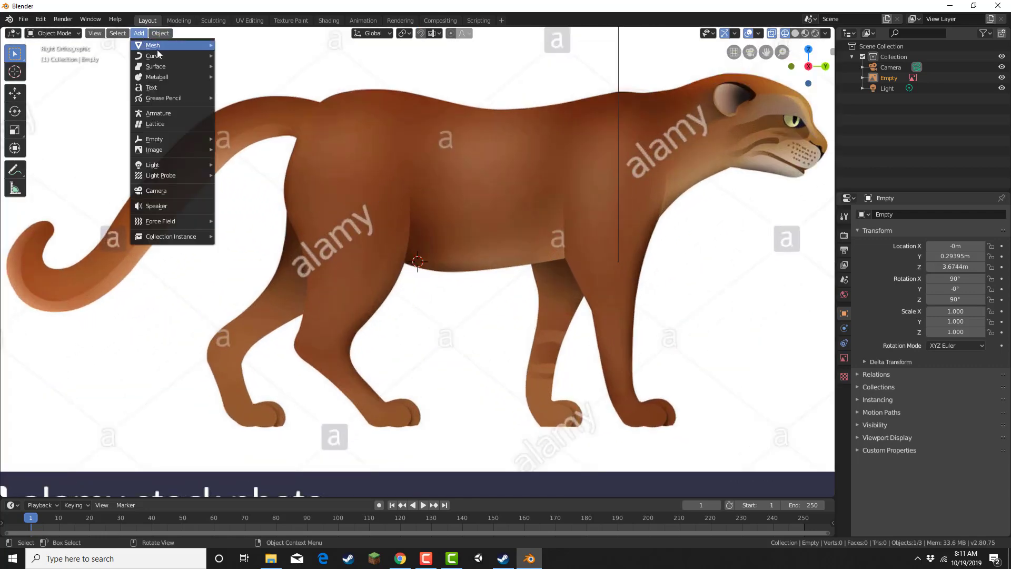
pyautogui.moveTo(158, 46)
pyautogui.click(234, 44)
pyautogui.write('r')
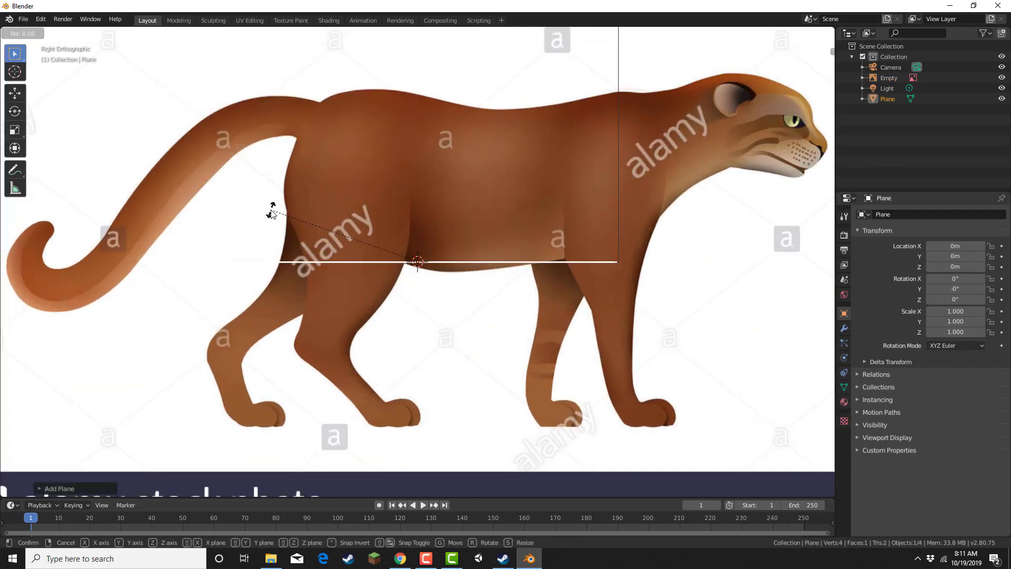
pyautogui.write('y')
pyautogui.write('90')
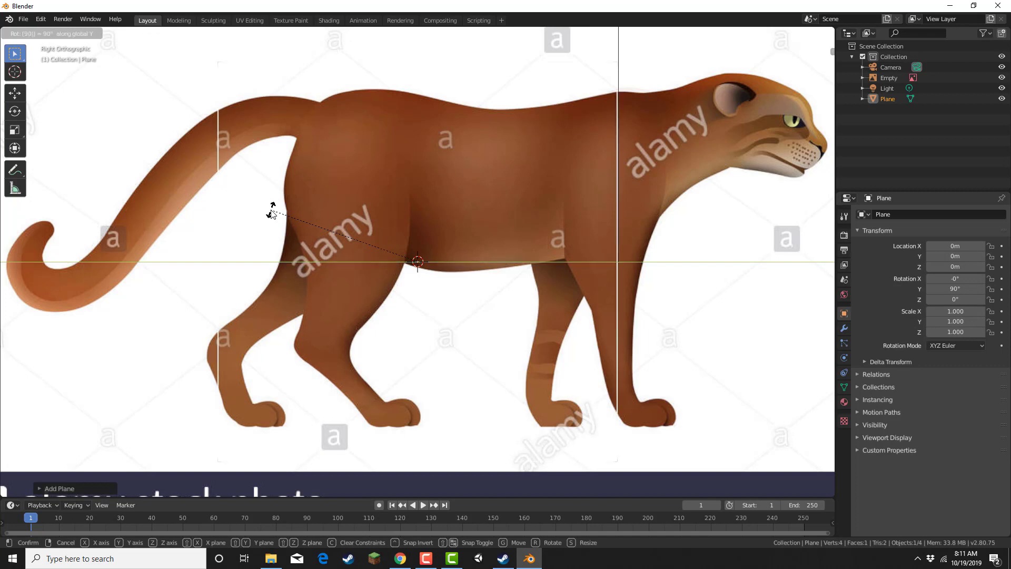
pyautogui.press('Return')
# Enter Edit Mode on the plane and move its rear upper vertex onto the cougar's back above the hips
pyautogui.click(45, 33)
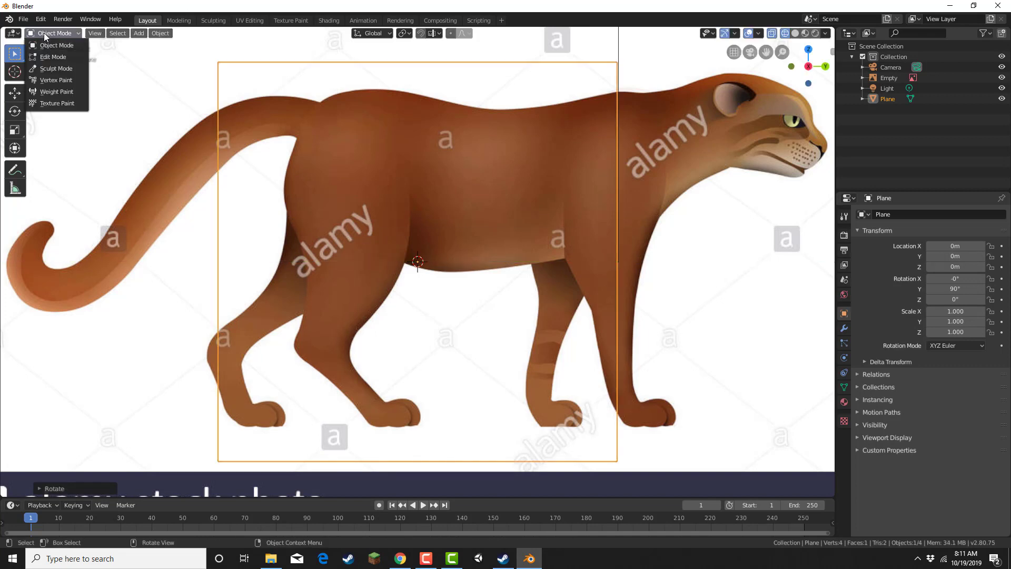
pyautogui.click(53, 56)
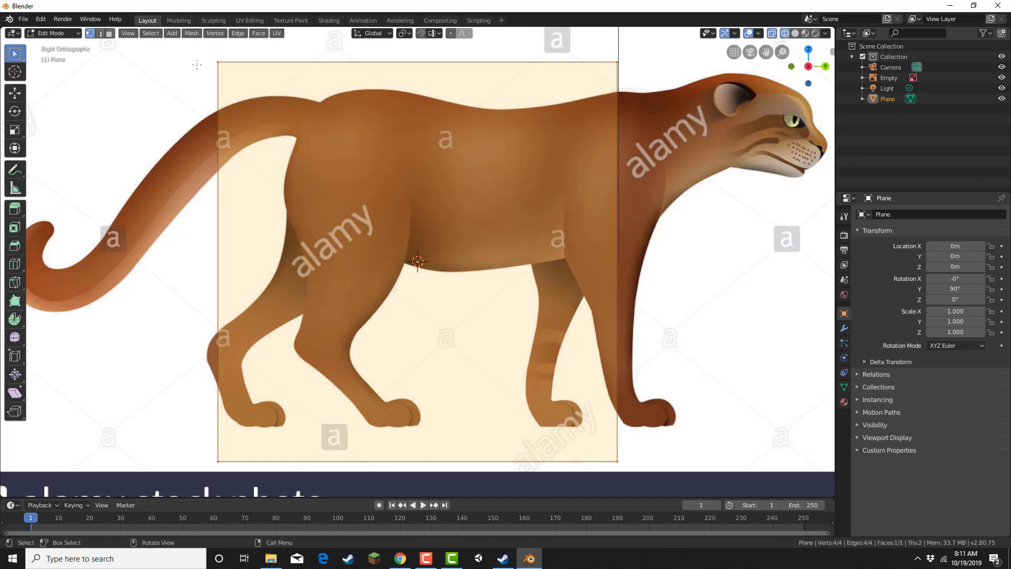
pyautogui.moveTo(232, 92); pyautogui.dragTo(253, 99)
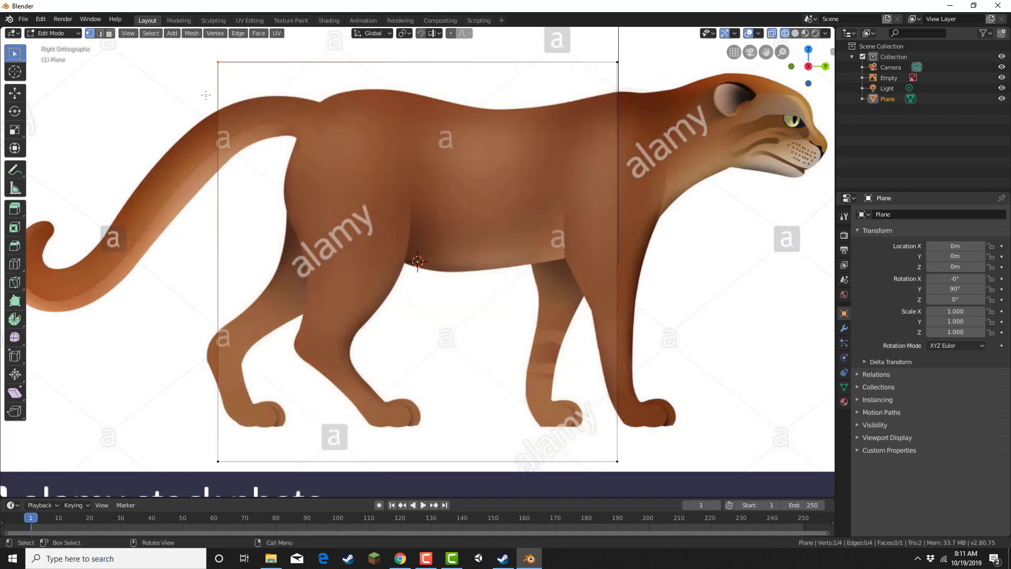
pyautogui.press('g')
pyautogui.click(404, 130)
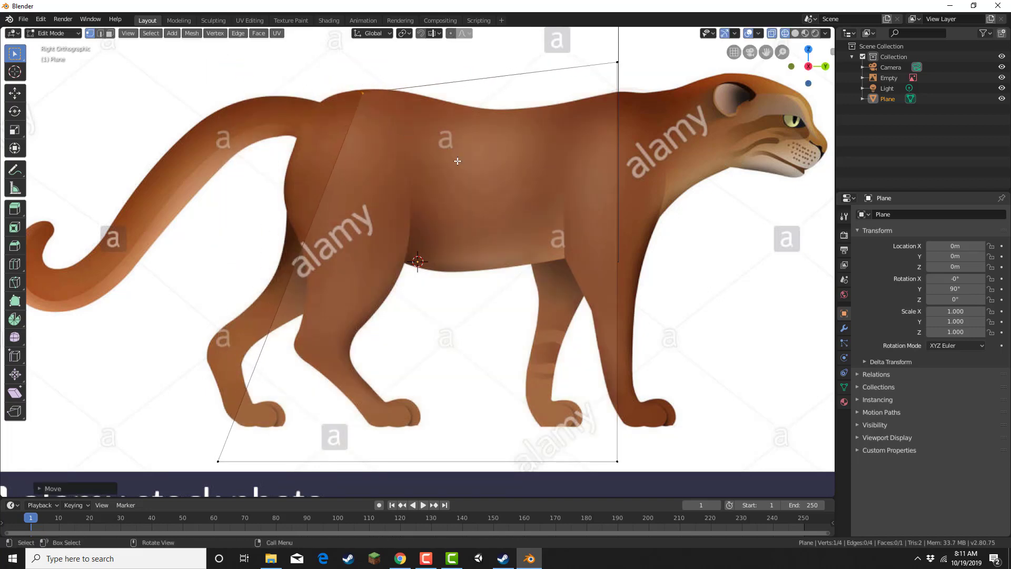
# Move the plane's front upper vertex onto the cougar's back and fine-tune both upper vertices along the back outline
pyautogui.keyDown('shift'); pyautogui.moveTo(473, 163); pyautogui.dragTo(429, 226, button='middle'); pyautogui.keyUp('shift')
pyautogui.moveTo(551, 126); pyautogui.dragTo(610, 176)
pyautogui.press('g')
pyautogui.click(396, 216)
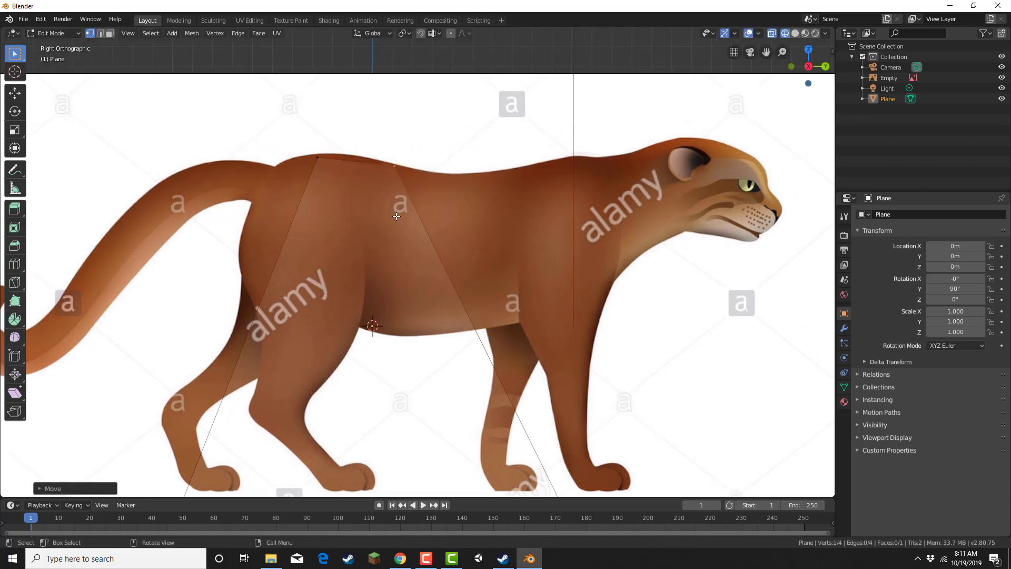
pyautogui.click(314, 158)
pyautogui.press('g')
pyautogui.click(348, 171)
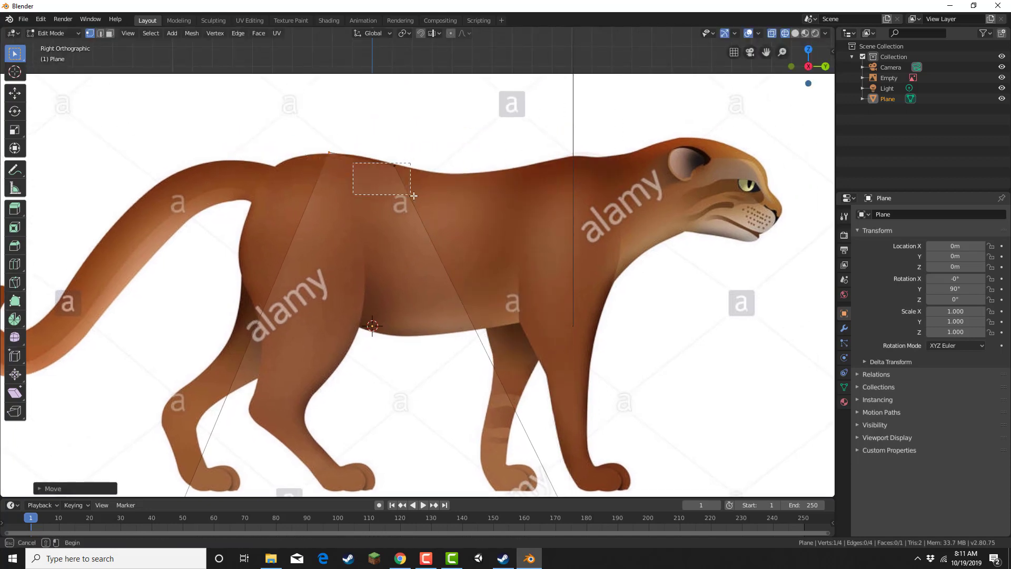
pyautogui.moveTo(413, 195); pyautogui.dragTo(413, 196)
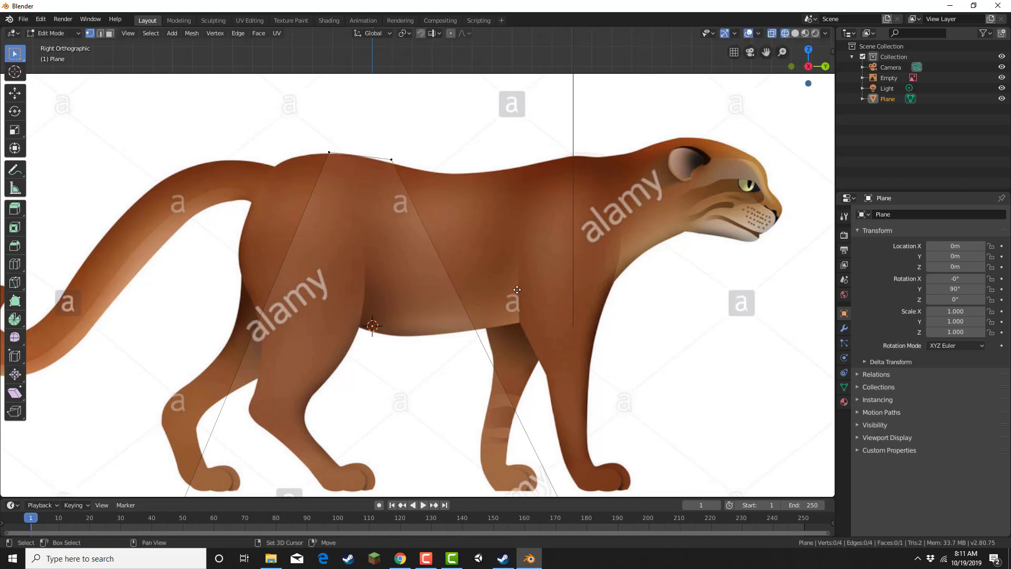
pyautogui.keyDown('shift'); pyautogui.moveTo(517, 289); pyautogui.dragTo(512, 295, button='right'); pyautogui.keyUp('shift')
pyautogui.keyDown('shift'); pyautogui.moveTo(557, 363); pyautogui.dragTo(550, 356, button='right'); pyautogui.keyUp('shift')
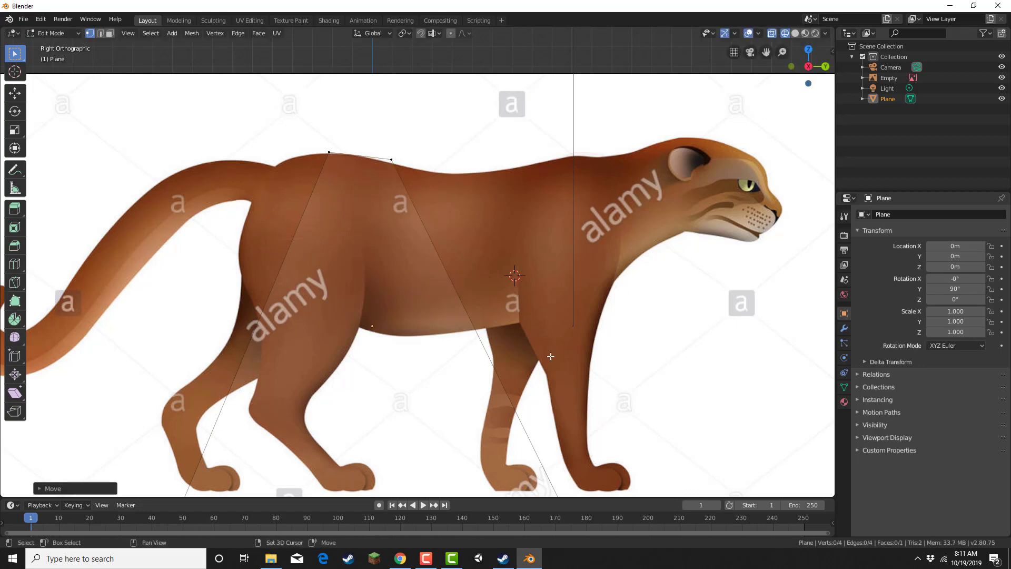
# Move the plane's two lower vertices up to the cougar's belly line, below the two upper vertices
pyautogui.keyDown('shift'); pyautogui.moveTo(394, 366); pyautogui.dragTo(373, 289, button='middle'); pyautogui.keyUp('shift')
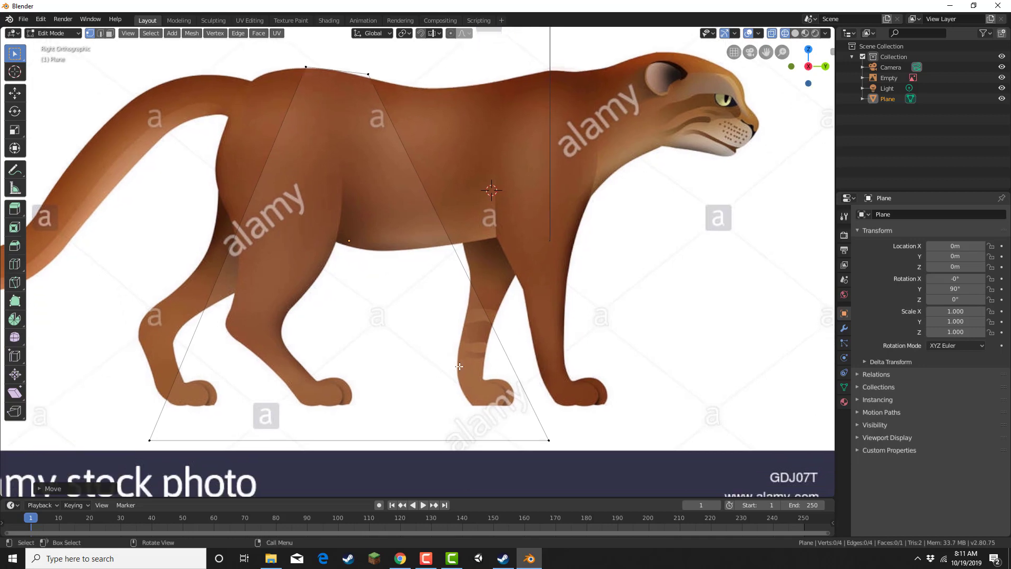
pyautogui.moveTo(417, 339); pyautogui.dragTo(598, 458)
pyautogui.press('g')
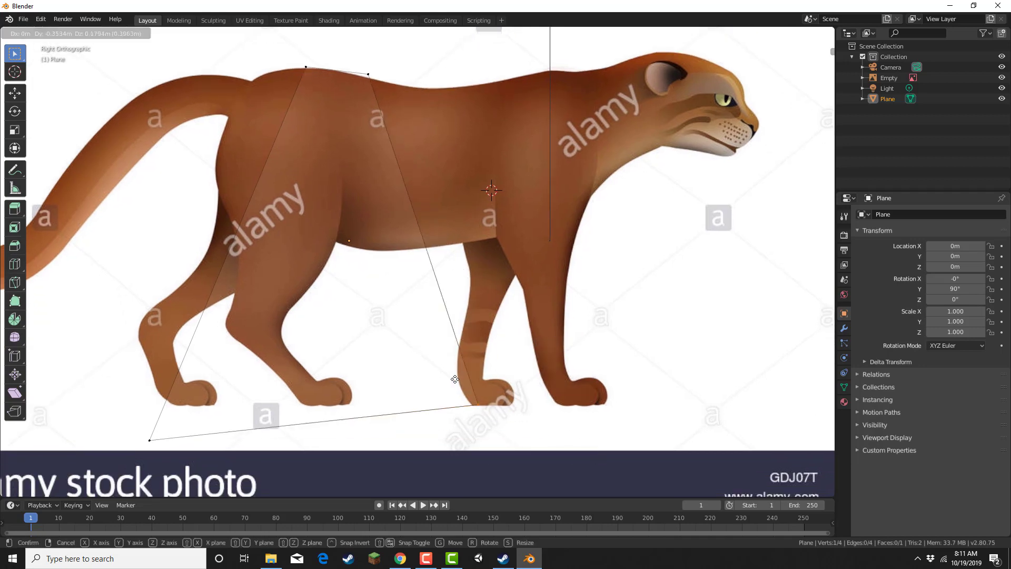
pyautogui.click(373, 234)
pyautogui.moveTo(83, 361); pyautogui.dragTo(174, 485)
pyautogui.press('g')
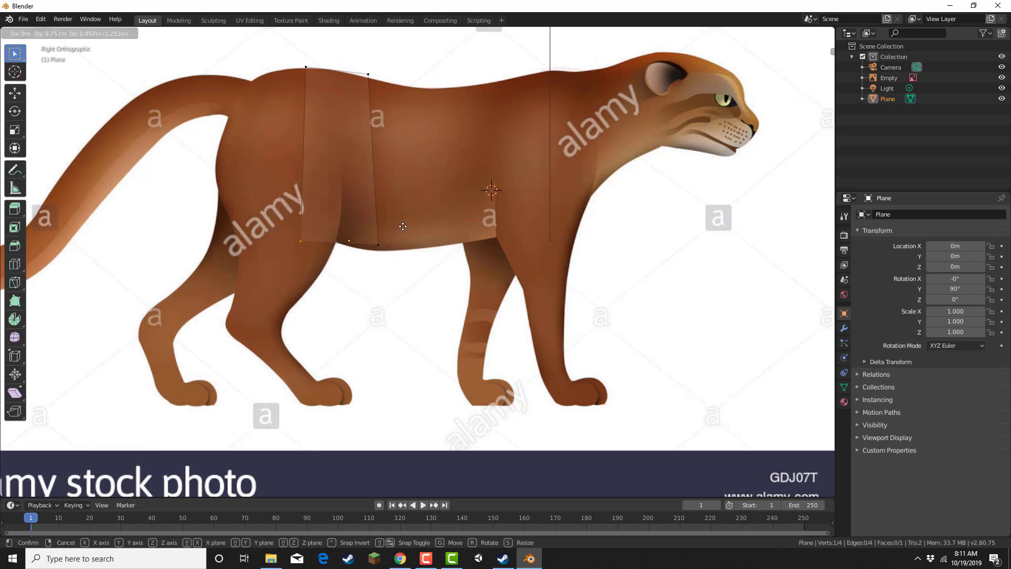
pyautogui.click(403, 226)
# Nudge the front upper vertex onto the back line and extrude the plane's front edge four times toward the neck
pyautogui.press('g')
pyautogui.moveTo(375, 79); pyautogui.dragTo(458, 269)
pyautogui.click(389, 93)
pyautogui.press('e')
pyautogui.click(488, 261)
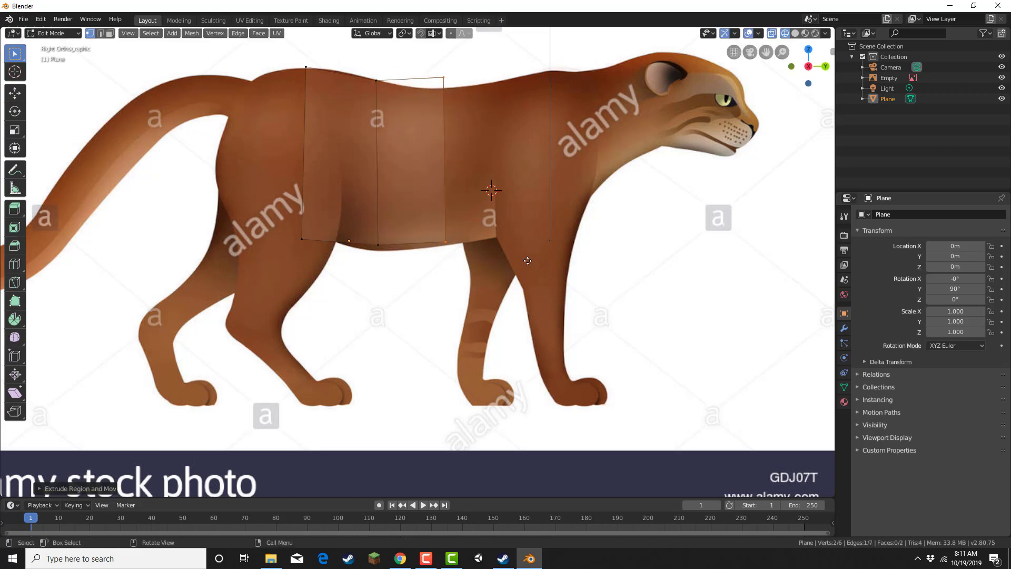
pyautogui.press('e')
pyautogui.click(560, 260)
pyautogui.press('e')
pyautogui.click(621, 254)
pyautogui.press('e')
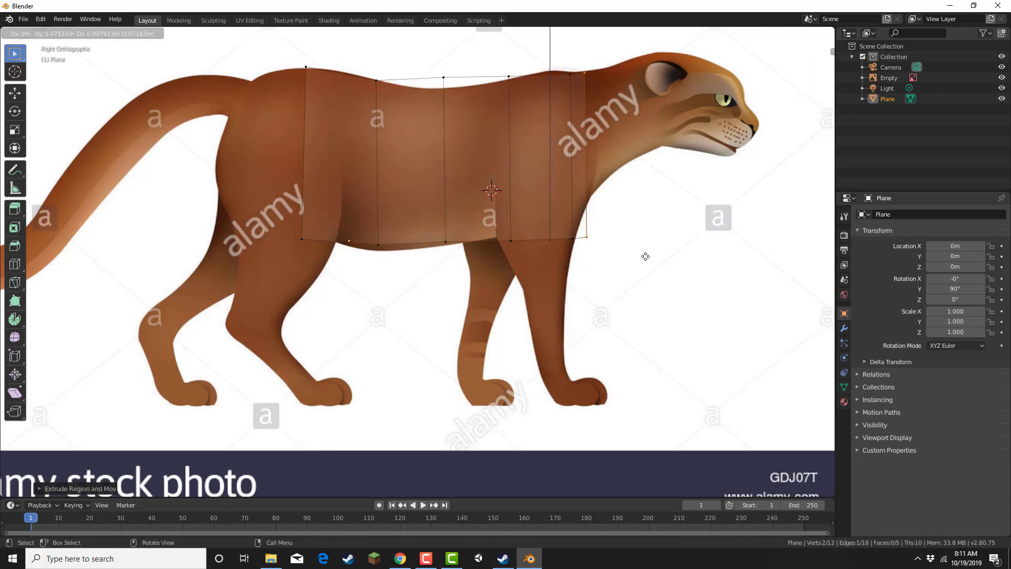
pyautogui.click(629, 208)
# Move the upper vertices at the shoulder and mid-back onto the outline of the cougar's back
pyautogui.press('g')
pyautogui.moveTo(574, 95); pyautogui.dragTo(552, 94)
pyautogui.click(551, 83)
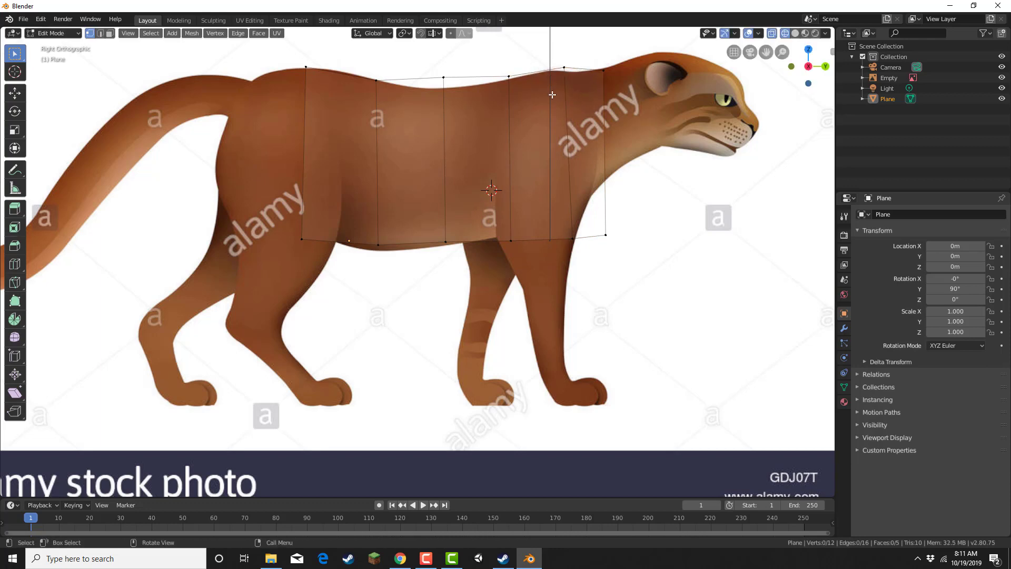
pyautogui.moveTo(490, 50); pyautogui.dragTo(520, 95)
pyautogui.press('g')
pyautogui.click(514, 99)
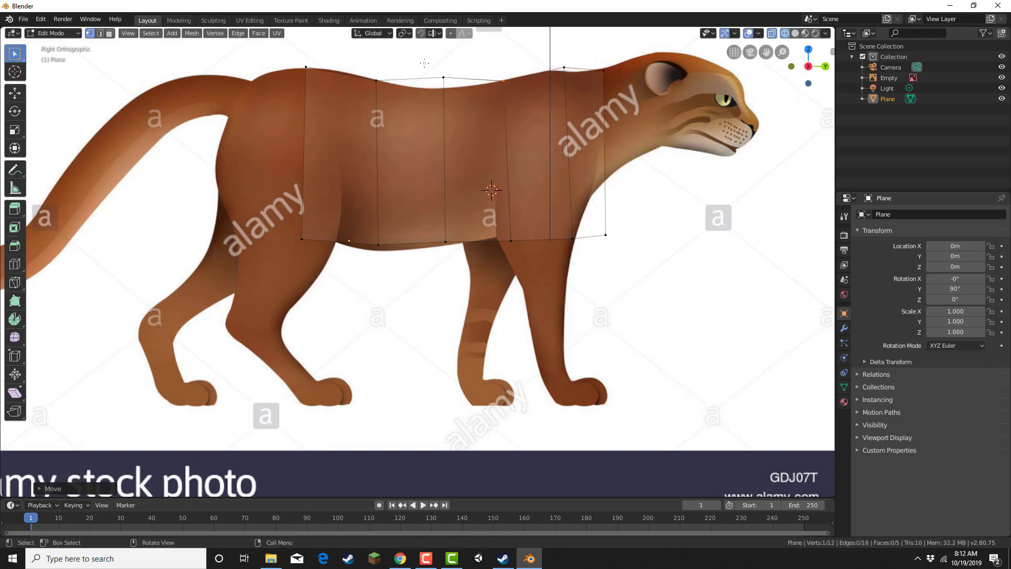
pyautogui.moveTo(426, 61); pyautogui.dragTo(453, 102)
pyautogui.press('g')
pyautogui.click(451, 114)
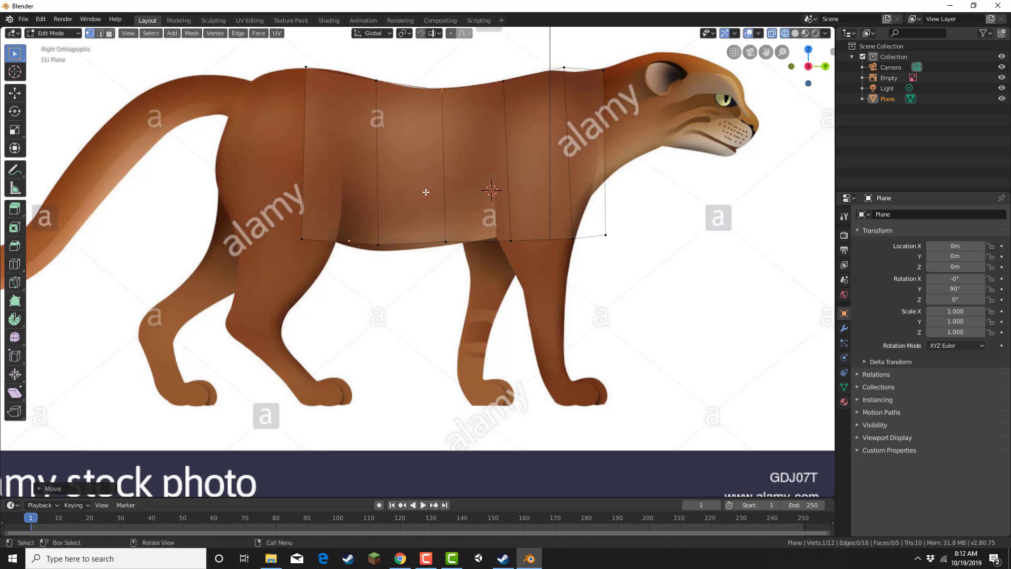
# Move the two middle lower vertices down onto the cougar's belly outline
pyautogui.moveTo(465, 264); pyautogui.dragTo(465, 263)
pyautogui.press('g')
pyautogui.click(463, 268)
pyautogui.moveTo(354, 222); pyautogui.dragTo(404, 258)
pyautogui.press('g')
pyautogui.click(404, 266)
# Move the two front lower vertices onto the outline of the cougar's chest and lower neck
pyautogui.moveTo(542, 193); pyautogui.dragTo(636, 264)
pyautogui.press('g')
pyautogui.click(636, 250)
pyautogui.moveTo(566, 209); pyautogui.dragTo(624, 229)
pyautogui.press('g')
pyautogui.click(586, 249)
pyautogui.press('g')
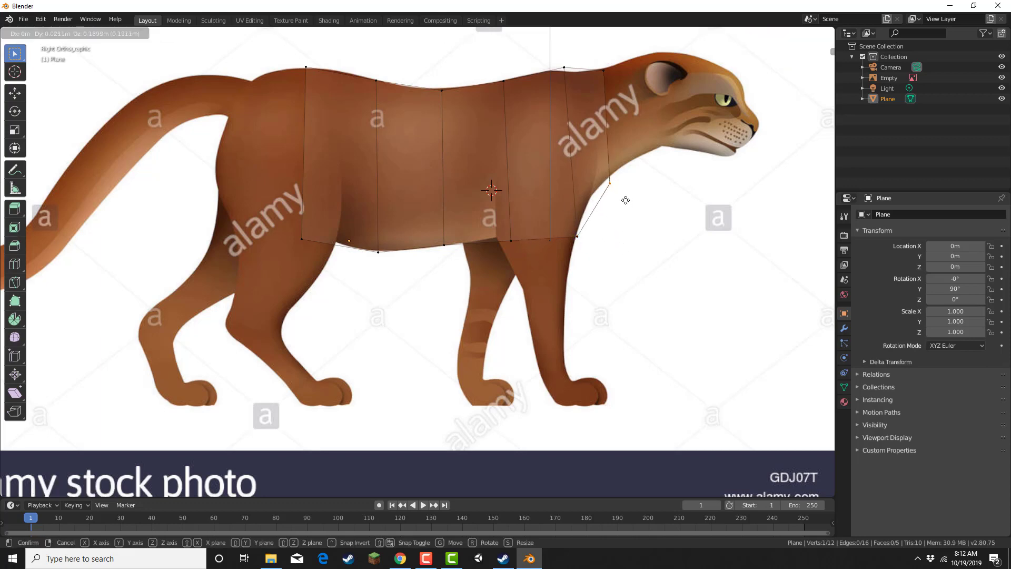
pyautogui.click(625, 197)
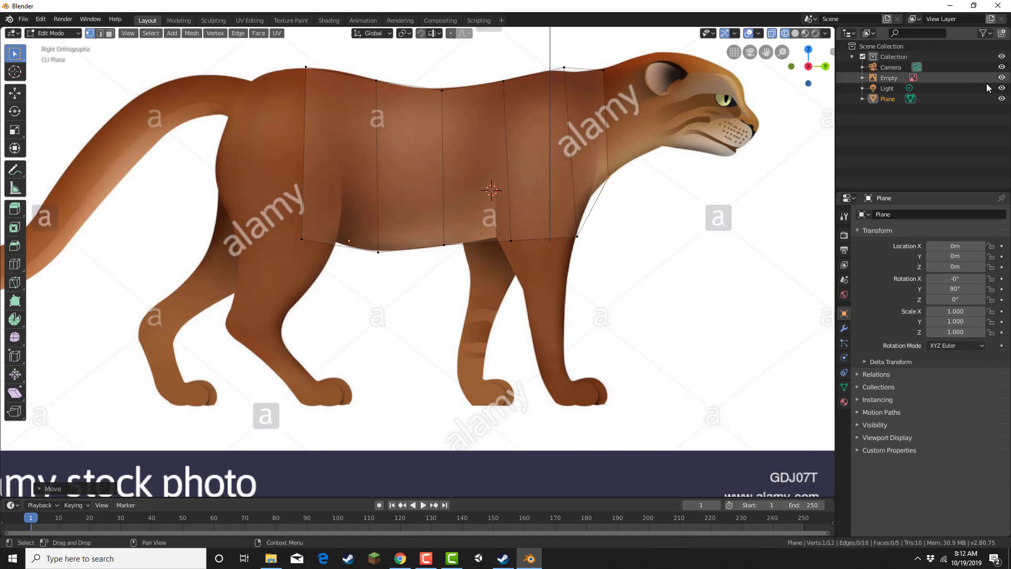
# Hide the reference image and extrude all torso faces sideways to give the body thickness
pyautogui.click(1002, 77)
pyautogui.scroll(-7, 684, 138)
pyautogui.moveTo(337, 143); pyautogui.dragTo(721, 409)
pyautogui.moveTo(722, 409); pyautogui.dragTo(538, 324, button='middle')
pyautogui.press('e')
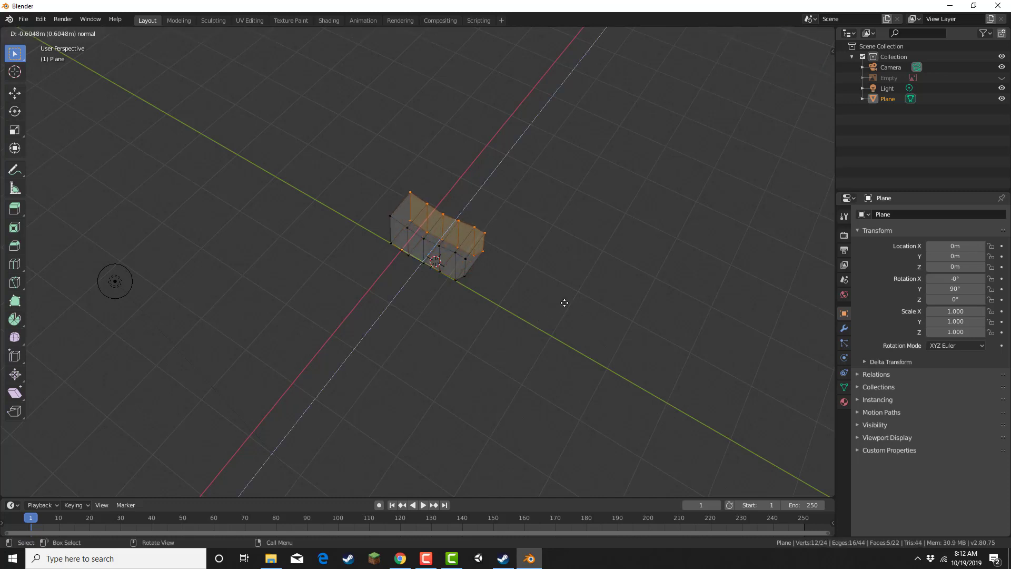
pyautogui.click(569, 299)
# Delete the selected side faces at the end of the extrusion, leaving that side of the torso open
pyautogui.press('x')
pyautogui.click(553, 320)
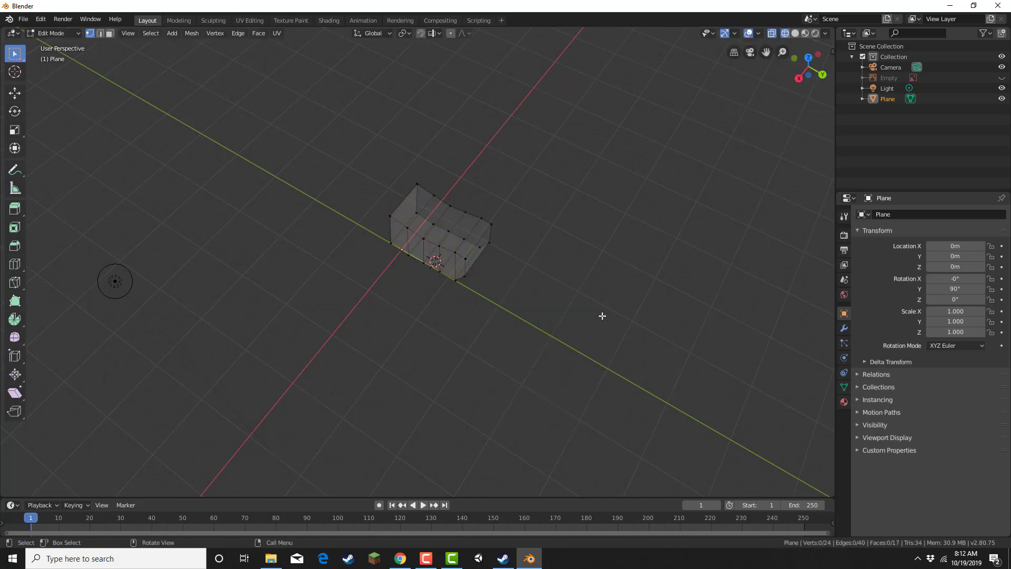
pyautogui.moveTo(600, 315); pyautogui.dragTo(505, 270, button='middle')
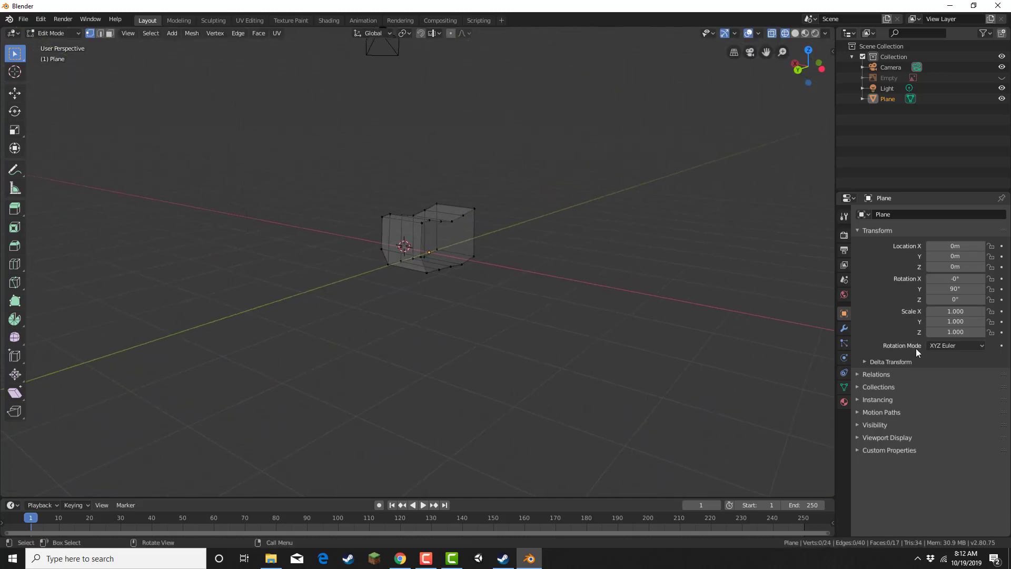
# Add a Mirror modifier to the torso plane
pyautogui.click(844, 328)
pyautogui.click(882, 216)
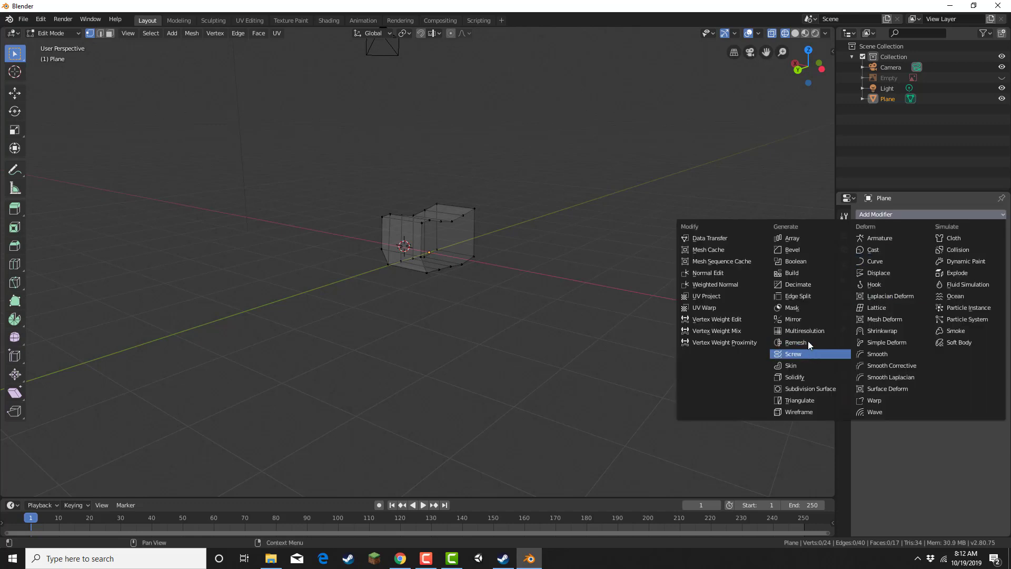
pyautogui.click(810, 322)
# Return to Object Mode and apply the torso's rotation so that it mirrors sideways across the X axis
pyautogui.moveTo(367, 171); pyautogui.dragTo(499, 331)
pyautogui.click(53, 32)
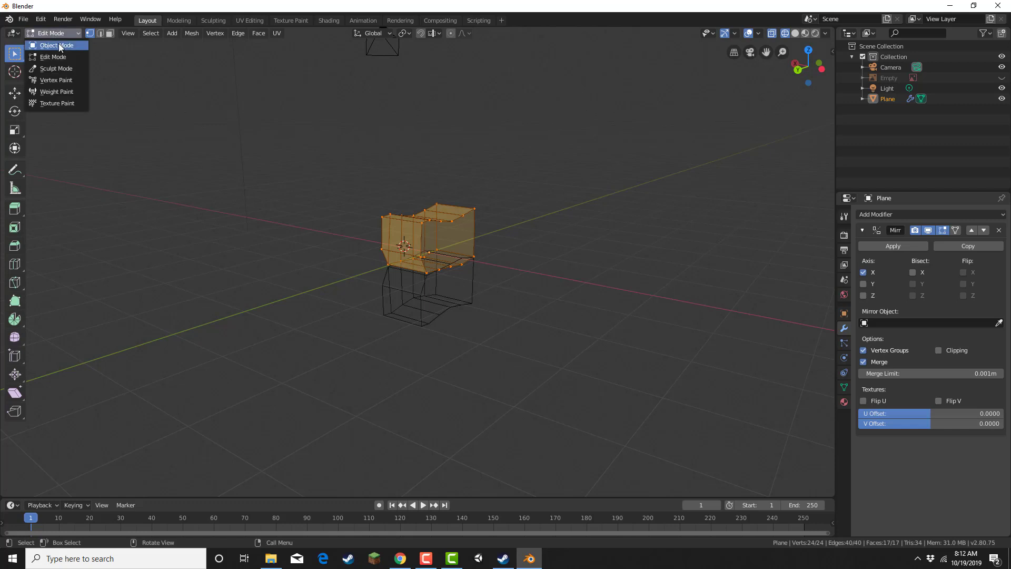
pyautogui.click(52, 45)
pyautogui.hotkey('ctrl', 'a')
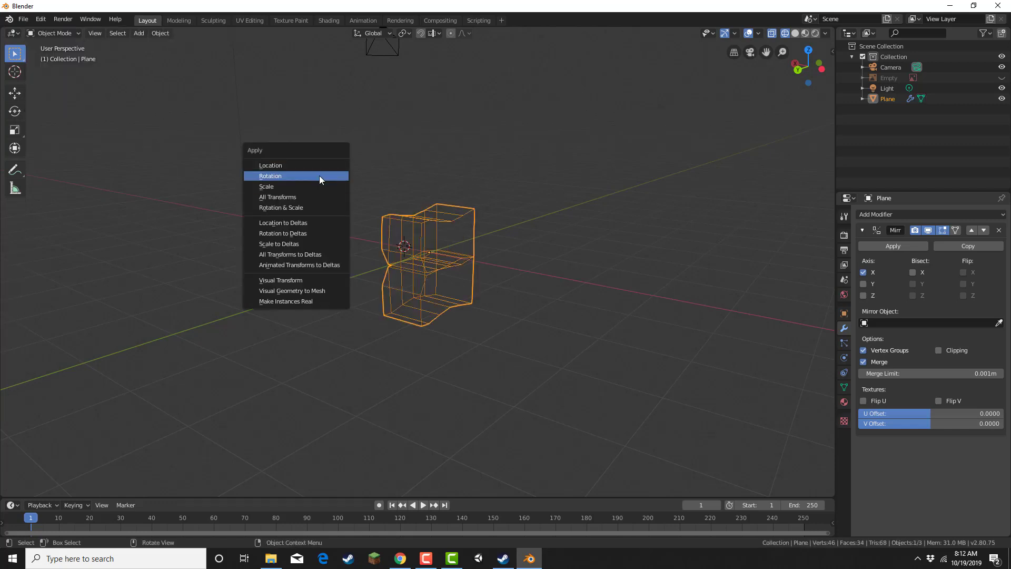
pyautogui.click(319, 176)
# Switch back to Edit Mode and move the whole torso half across to the opposite side of the mirror plane
pyautogui.click(53, 33)
pyautogui.click(62, 57)
pyautogui.moveTo(239, 113); pyautogui.dragTo(277, 127, button='middle')
pyautogui.scroll(7, 282, 133)
pyautogui.scroll(-4, 282, 133)
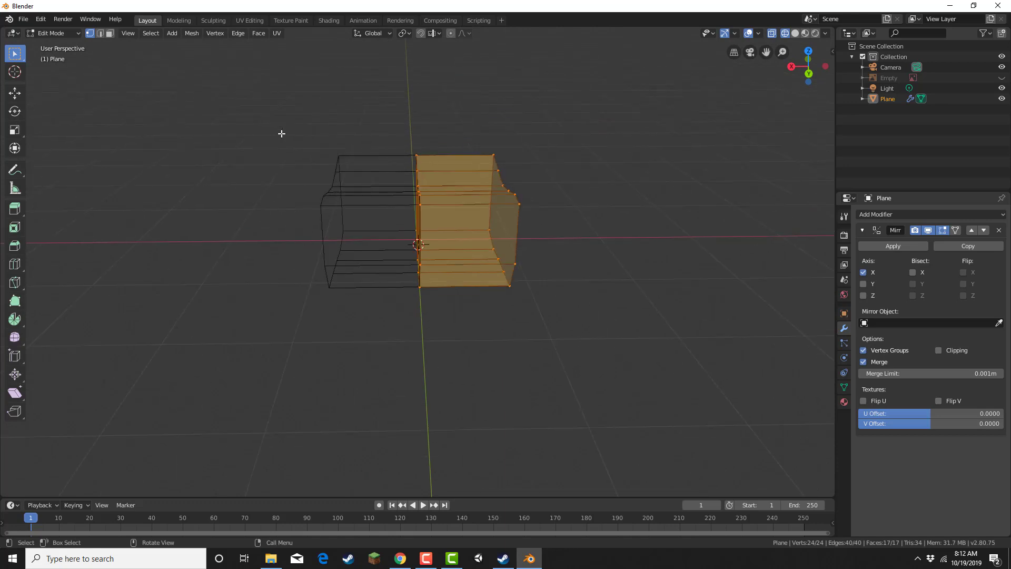
pyautogui.press('g')
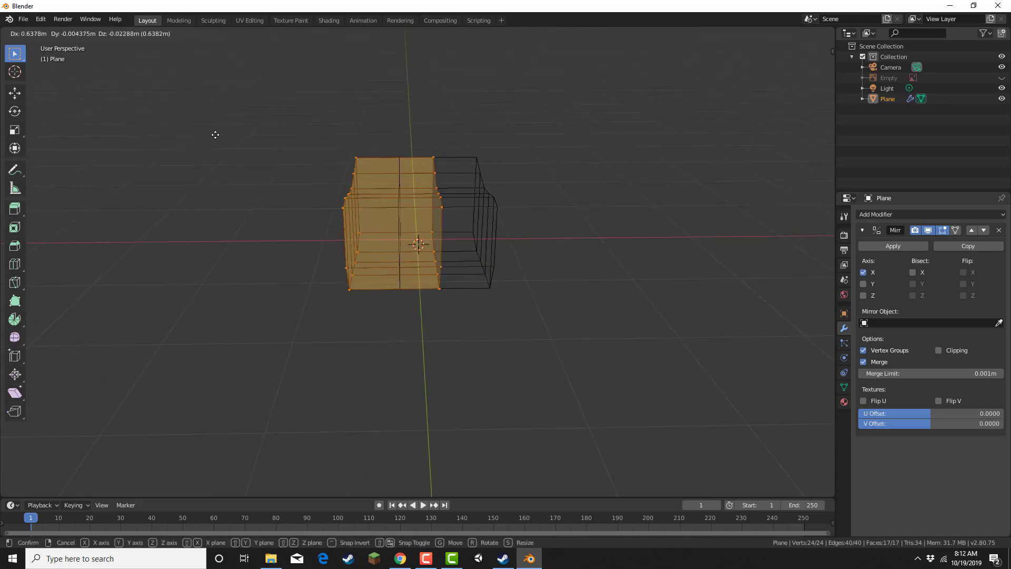
pyautogui.click(121, 135)
# Enable Clipping on the Mirror modifier and move the torso half back until its open side meets the mirror plane
pyautogui.click(938, 350)
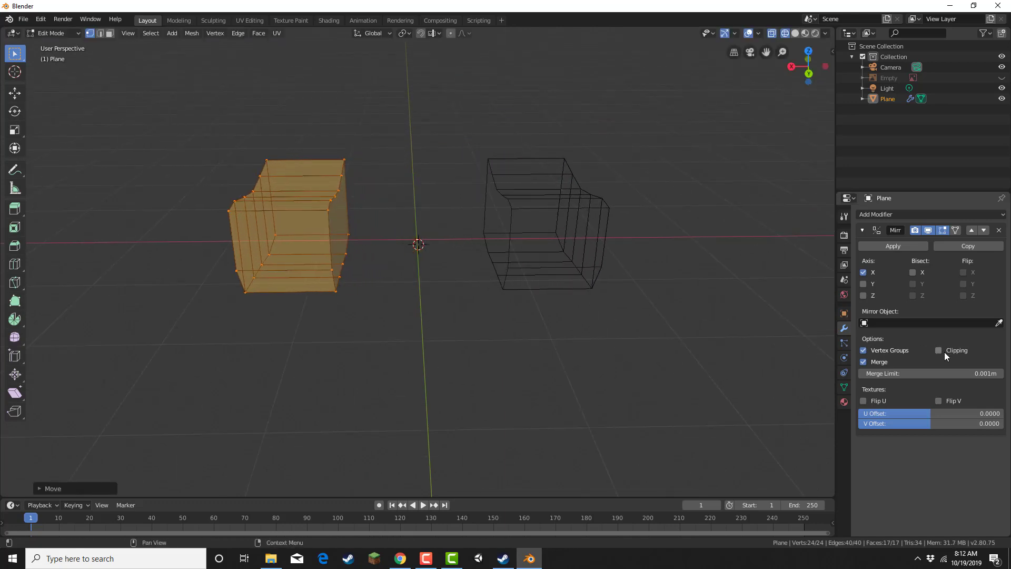
pyautogui.press('g')
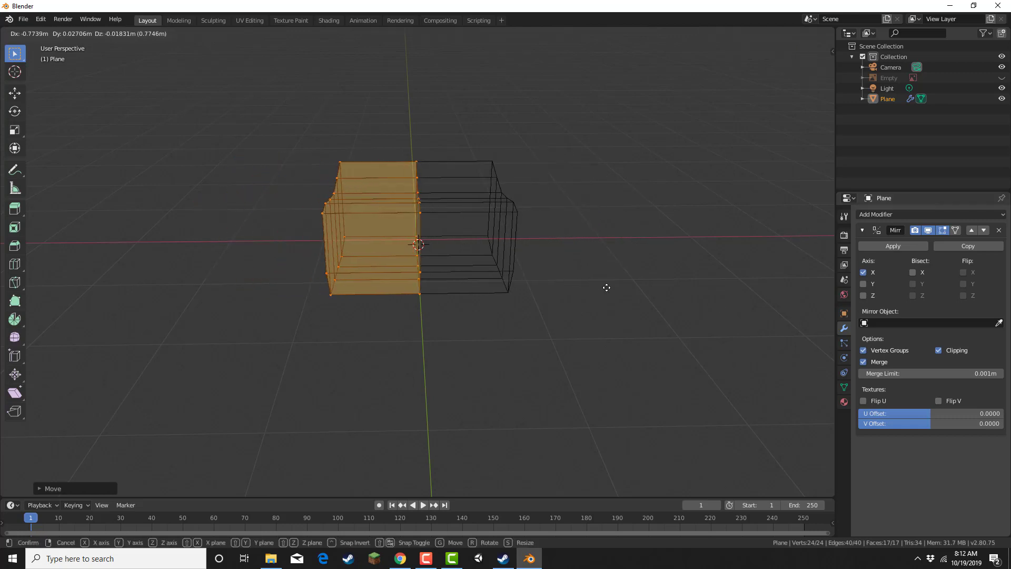
pyautogui.click(618, 287)
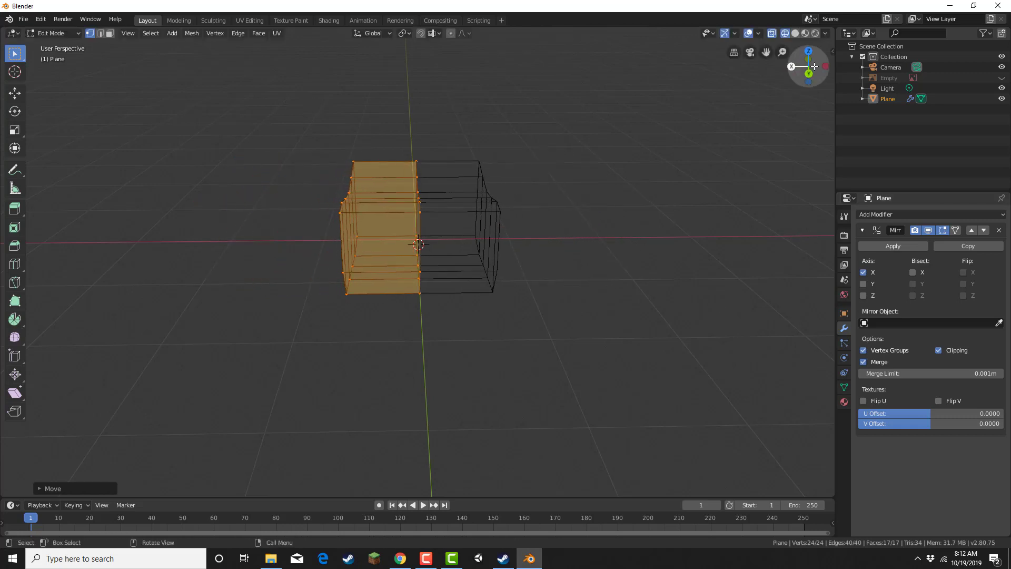
# Show the reference image again in the right orthographic view and realign the torso mesh with the cougar's body
pyautogui.click(791, 66)
pyautogui.click(1001, 78)
pyautogui.press('g')
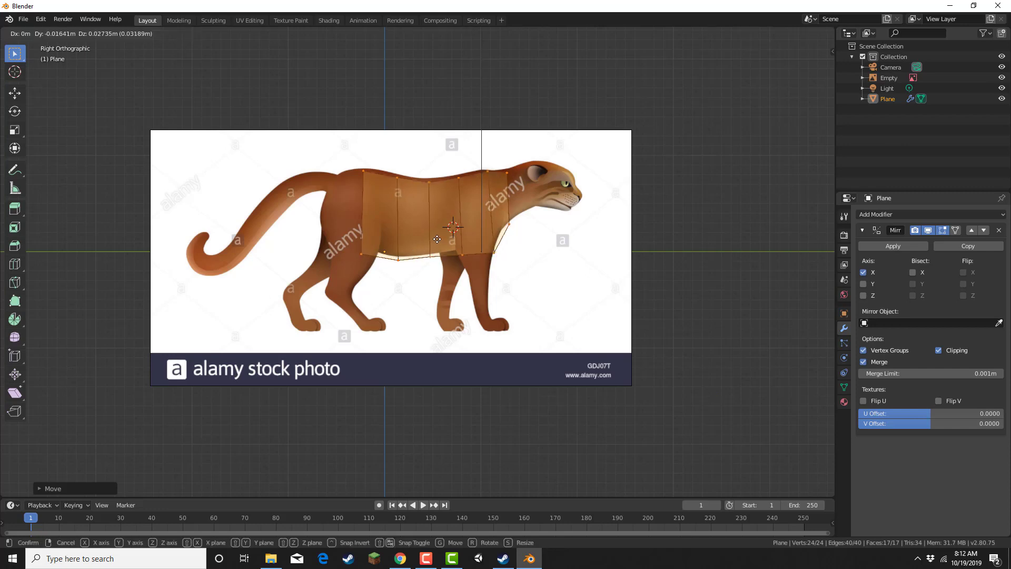
pyautogui.click(438, 237)
pyautogui.scroll(3, 439, 234)
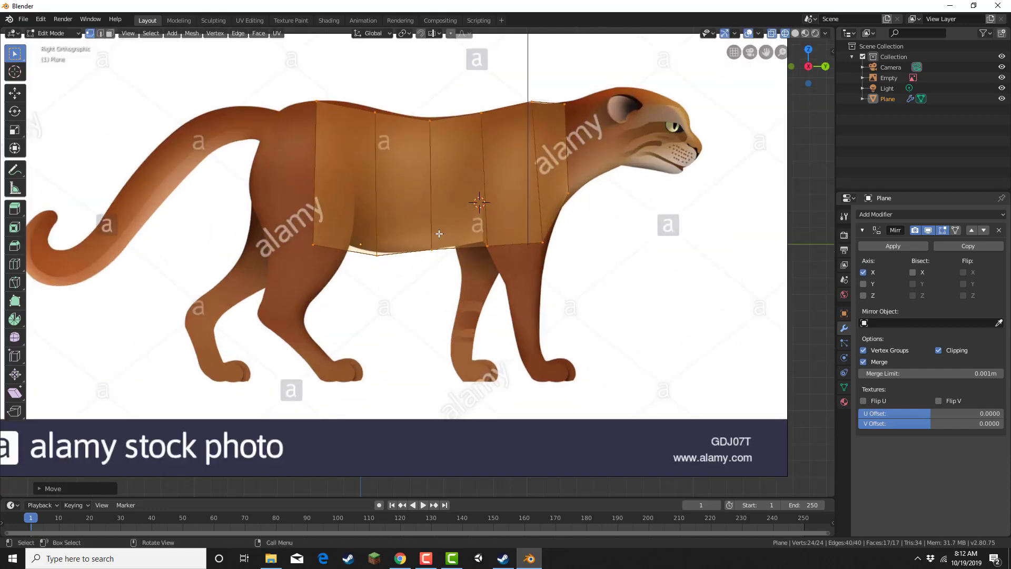
# Move the torso's lower edge vertices behind the front leg, at the mid belly and at the rear to match the cougar's underside
pyautogui.scroll(3, 439, 233)
pyautogui.moveTo(327, 230); pyautogui.dragTo(359, 275)
pyautogui.press('g')
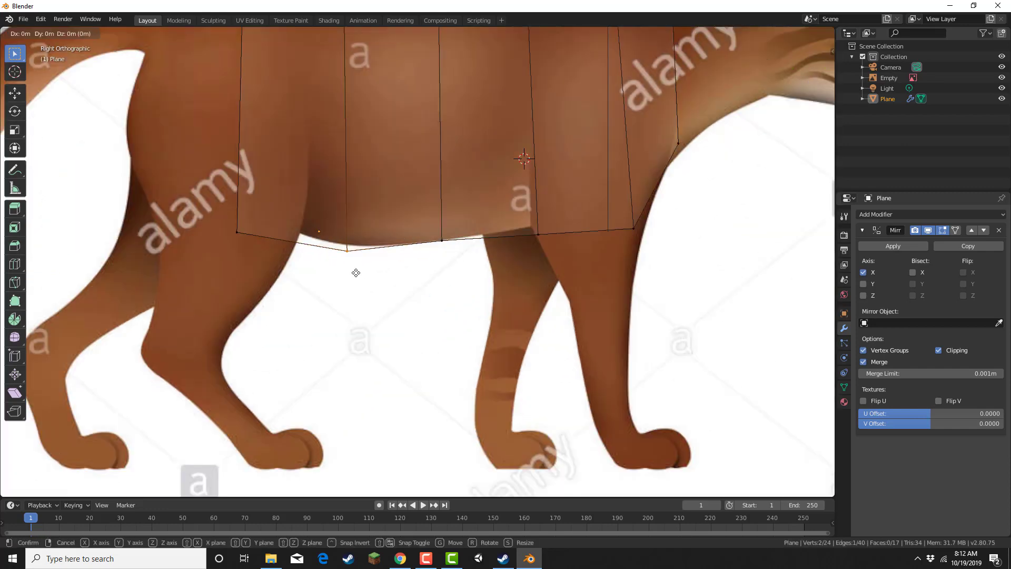
pyautogui.click(356, 272)
pyautogui.click(237, 232)
pyautogui.press('g')
pyautogui.click(251, 226)
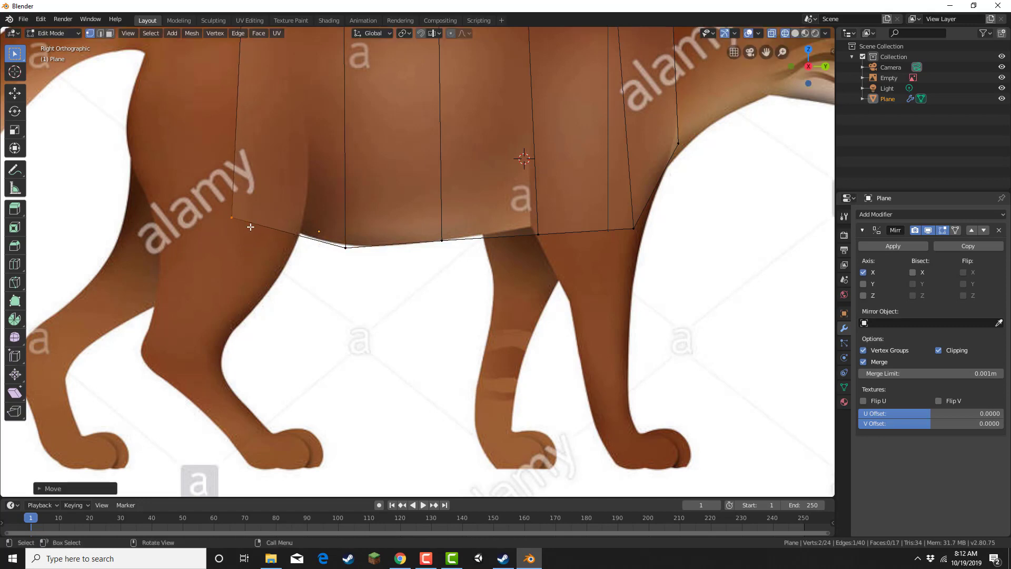
pyautogui.click(537, 234)
pyautogui.press('g')
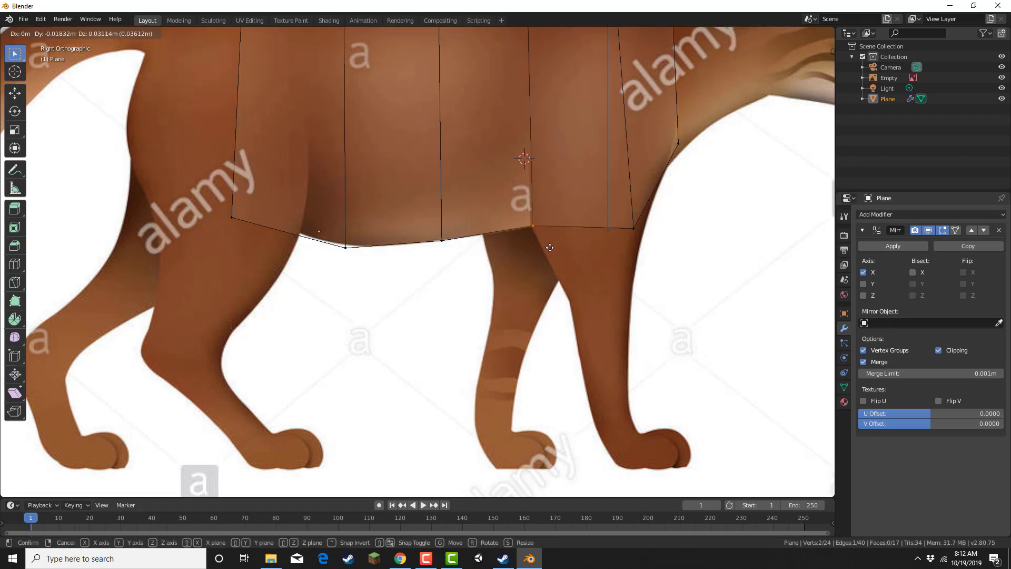
pyautogui.click(550, 248)
# Add a centred lengthwise loop cut around the torso half from rear to chest
pyautogui.keyDown('shift'); pyautogui.moveTo(569, 221); pyautogui.dragTo(522, 334, button='middle'); pyautogui.keyUp('shift')
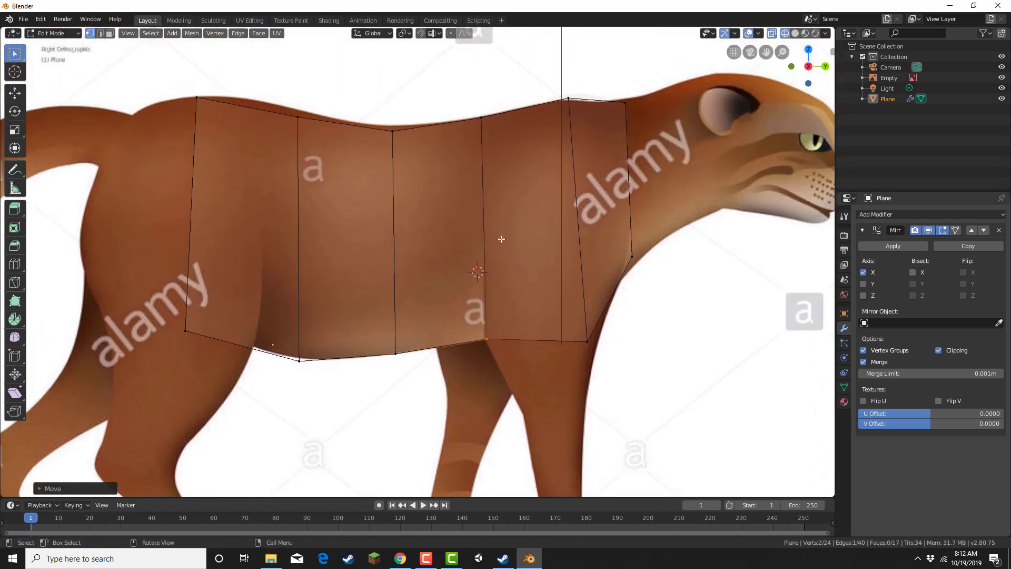
pyautogui.moveTo(500, 218); pyautogui.dragTo(480, 263, button='middle')
pyautogui.hotkey('ctrl', 'r')
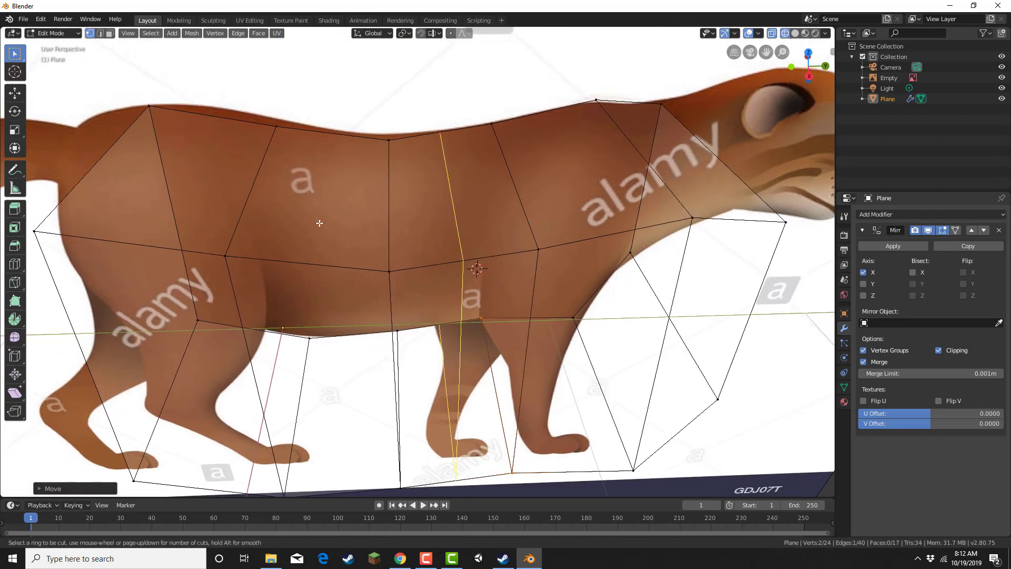
pyautogui.doubleClick(362, 232)
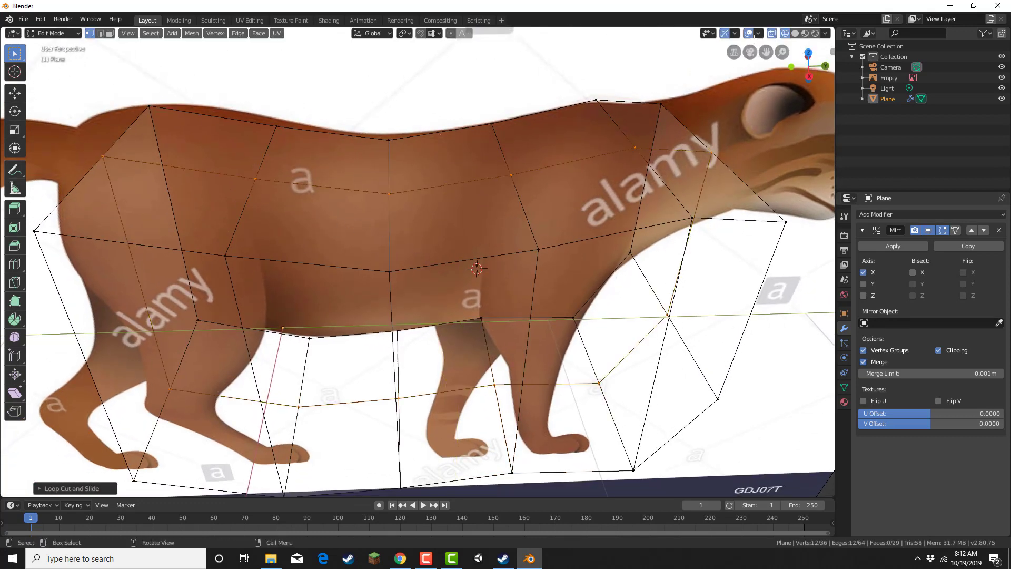
# In the right orthographic view, move the rear and middle vertices of the torso's upper edge onto the cougar's back line
pyautogui.click(808, 77)
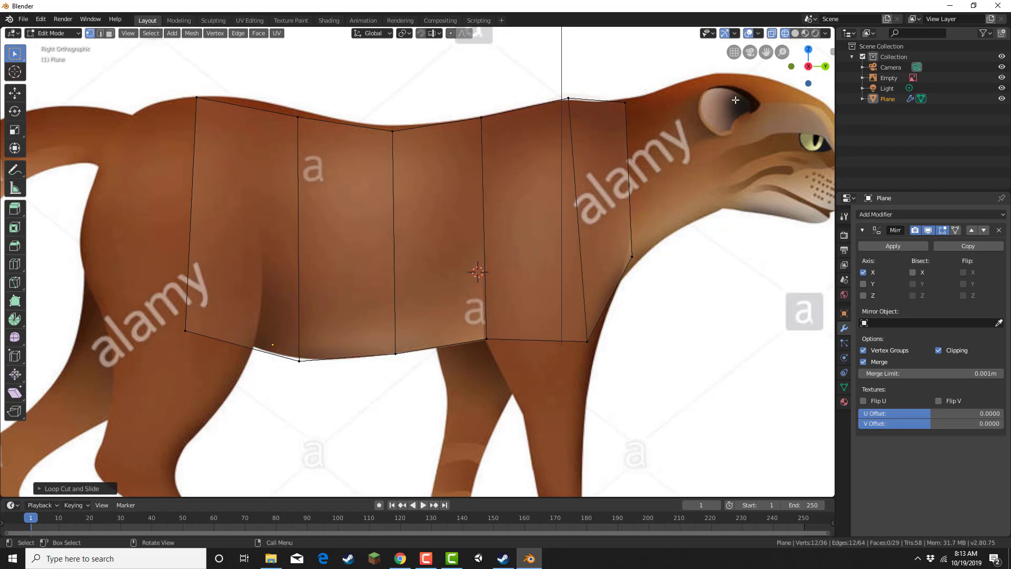
pyautogui.keyDown('shift'); pyautogui.moveTo(278, 196); pyautogui.dragTo(436, 215, button='middle'); pyautogui.keyUp('shift')
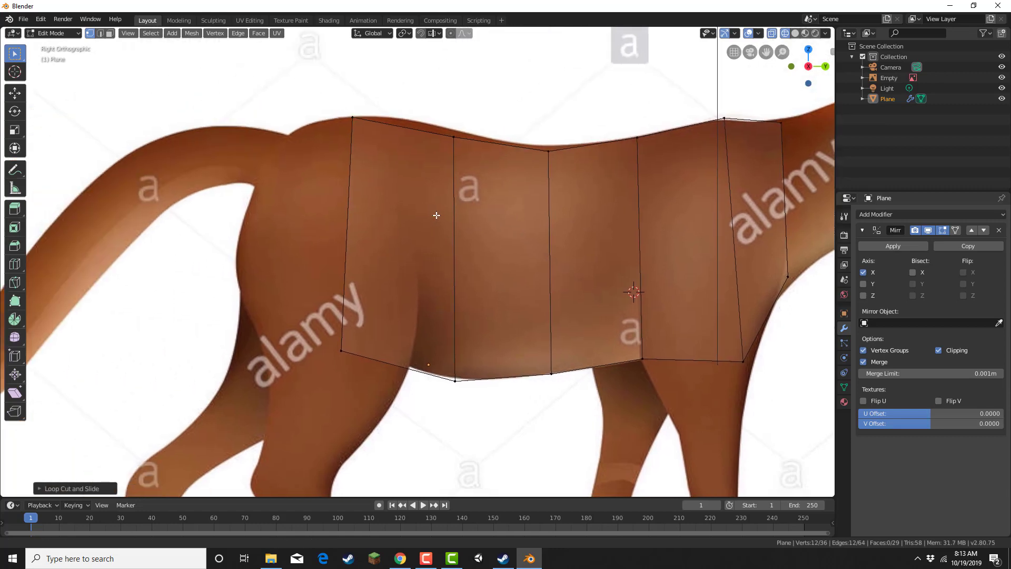
pyautogui.moveTo(441, 129); pyautogui.dragTo(475, 171)
pyautogui.press('g')
pyautogui.click(473, 165)
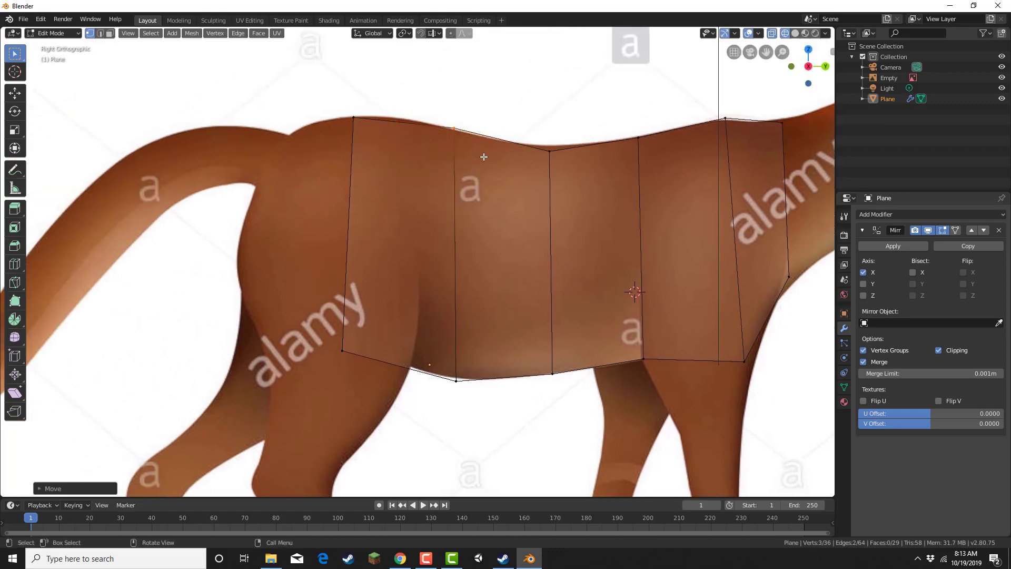
pyautogui.moveTo(542, 125); pyautogui.dragTo(586, 169)
pyautogui.press('g')
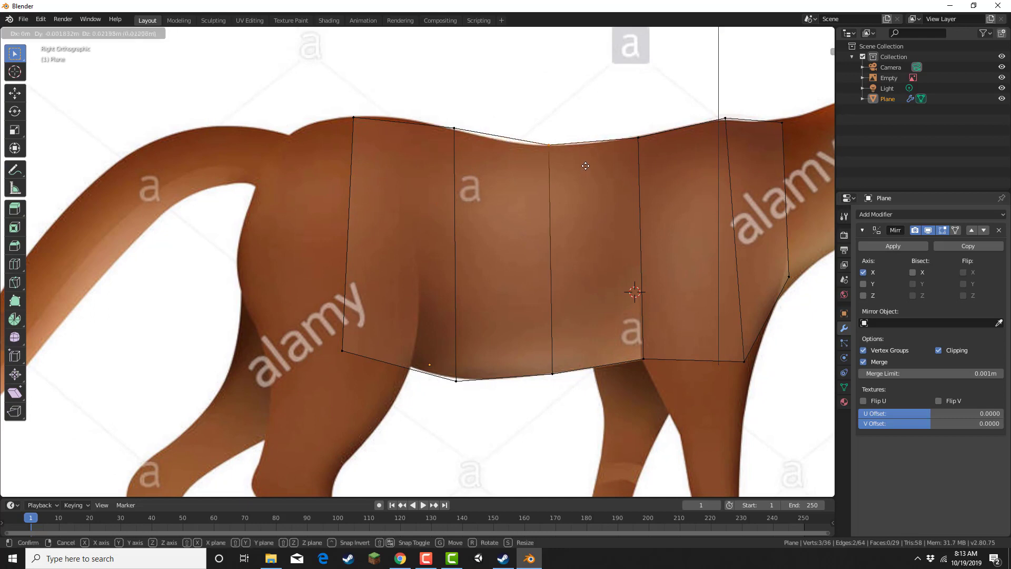
pyautogui.click(585, 166)
pyautogui.moveTo(324, 94); pyautogui.dragTo(378, 143)
pyautogui.press('g')
pyautogui.click(402, 146)
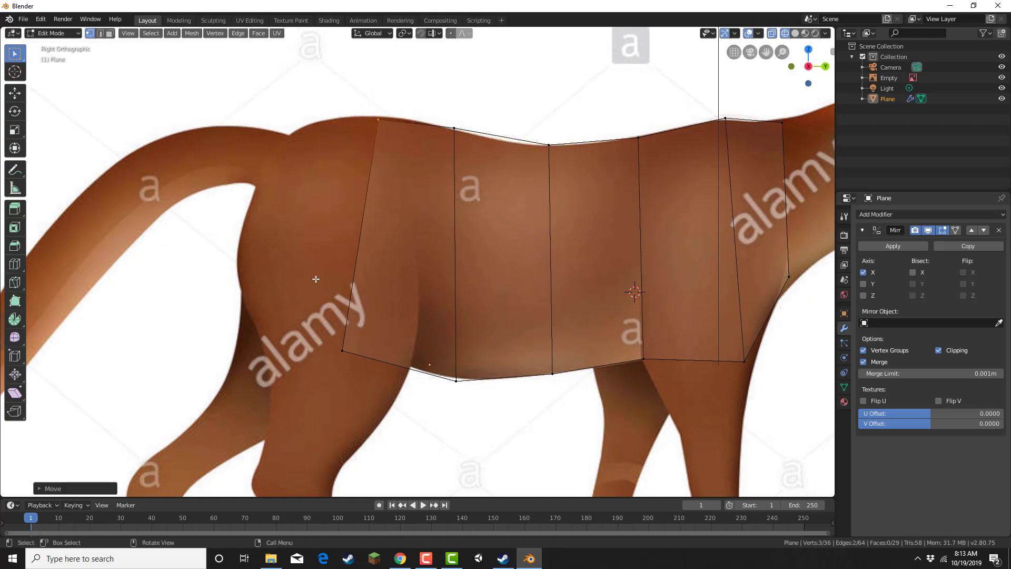
# Reposition the torso's rear end over the hips and extrude it twice backward toward the tail
pyautogui.moveTo(321, 283); pyautogui.dragTo(414, 105)
pyautogui.press('g')
pyautogui.click(372, 332)
pyautogui.press('e')
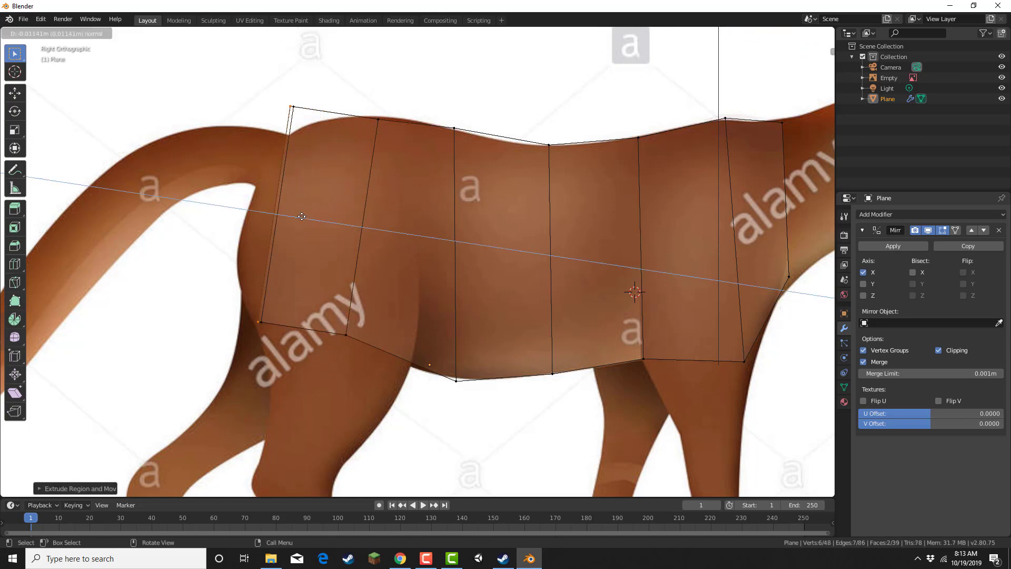
pyautogui.click(269, 207)
# Move the upper vertices of the new rear segments onto the outline of the rump and the top of the tail base
pyautogui.press('g')
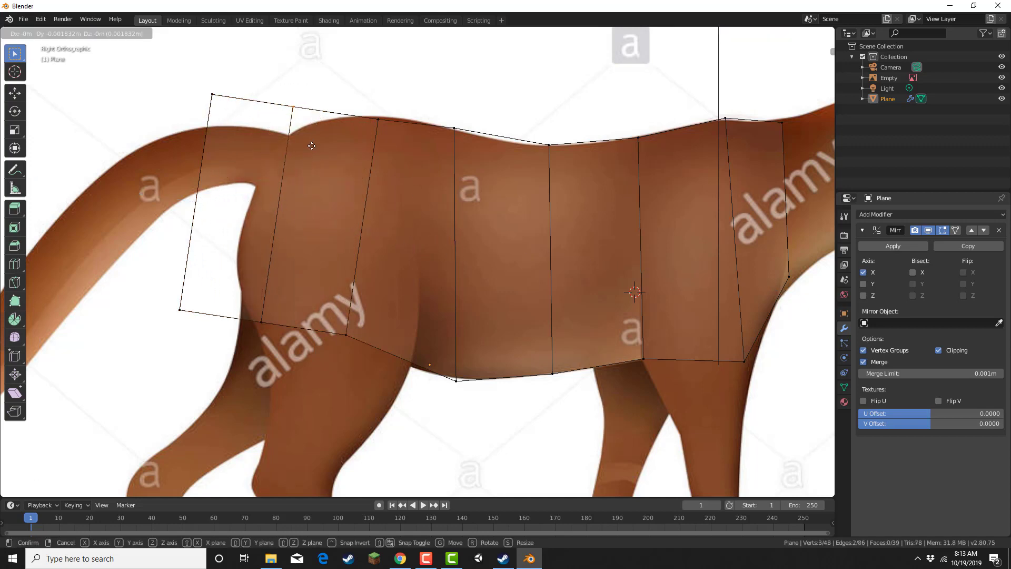
pyautogui.click(322, 161)
pyautogui.click(396, 141)
pyautogui.press('g')
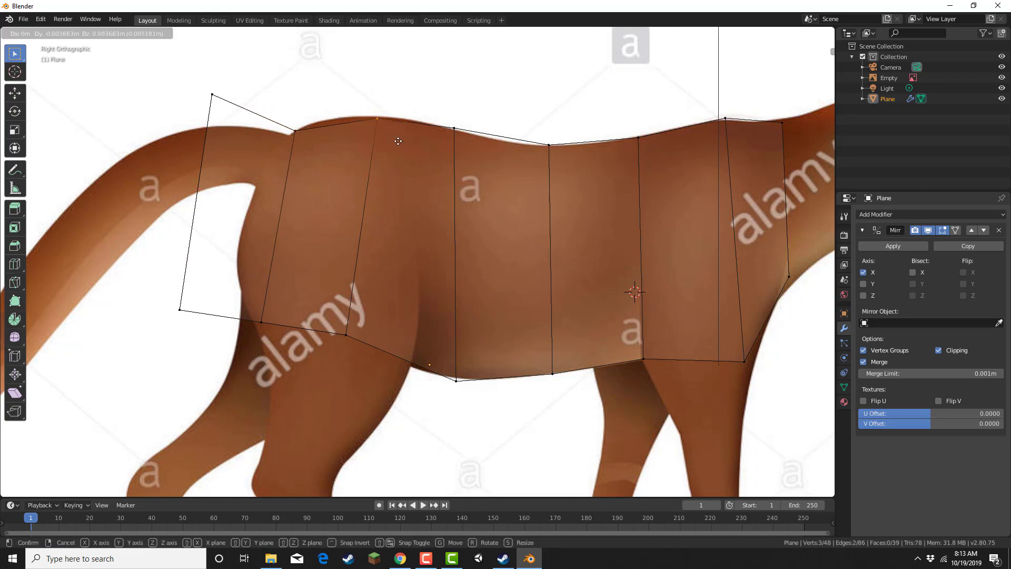
pyautogui.click(394, 139)
pyautogui.click(303, 144)
pyautogui.press('g')
pyautogui.click(303, 140)
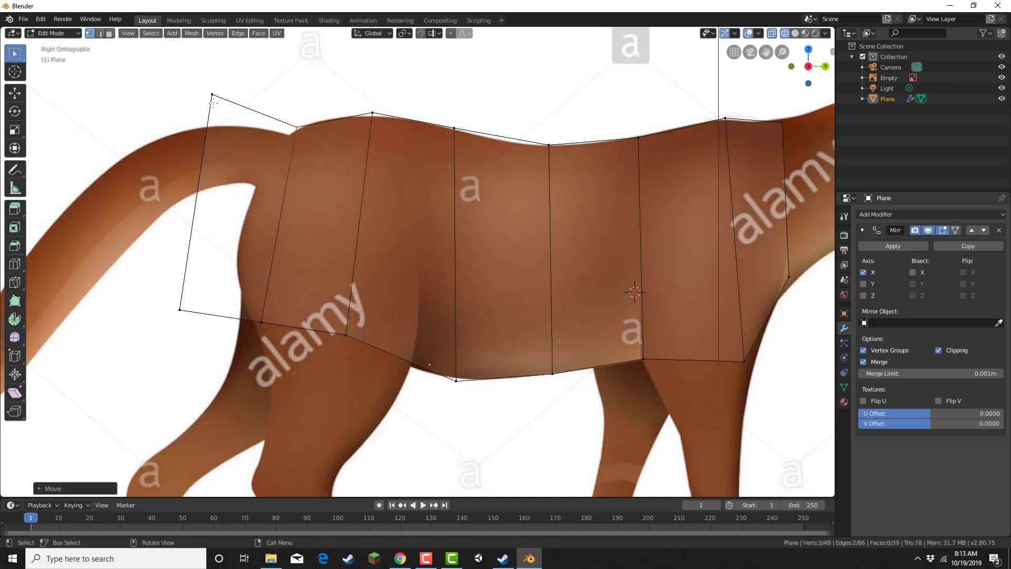
pyautogui.moveTo(245, 123); pyautogui.dragTo(245, 124)
pyautogui.press('g')
pyautogui.click(215, 176)
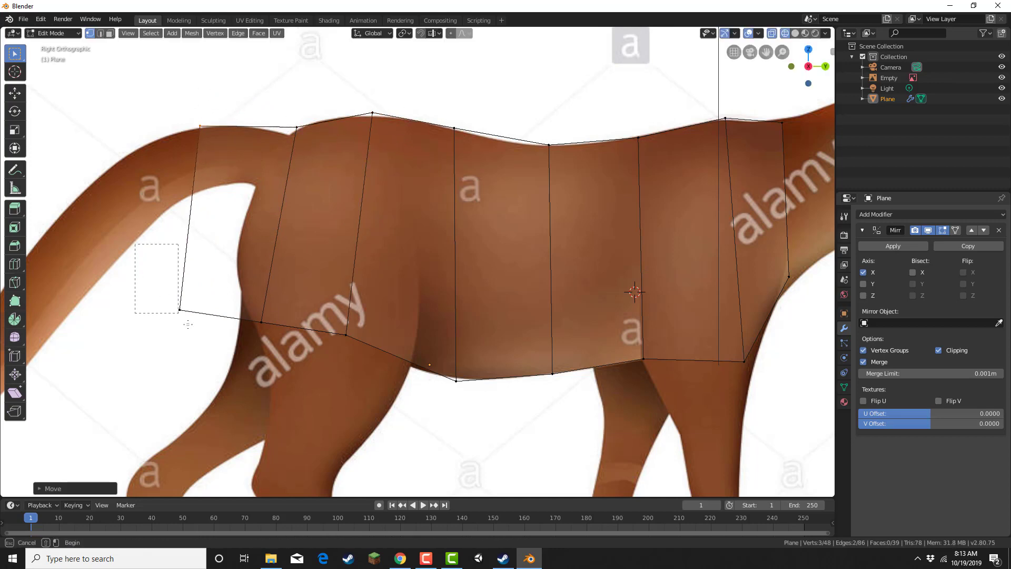
# Move the lower vertices of the rear segments to the tail's underside, the point beneath the tail base and the back of the thigh
pyautogui.moveTo(187, 324); pyautogui.dragTo(204, 329)
pyautogui.press('g')
pyautogui.click(203, 220)
pyautogui.moveTo(208, 248); pyautogui.dragTo(267, 331)
pyautogui.press('g')
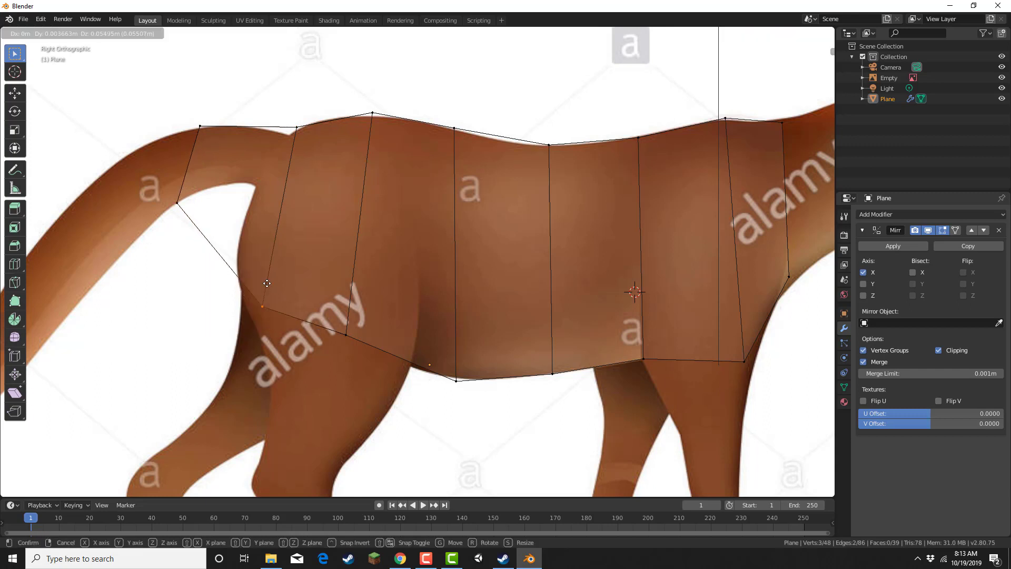
pyautogui.click(262, 203)
pyautogui.moveTo(271, 262); pyautogui.dragTo(356, 371)
pyautogui.press('g')
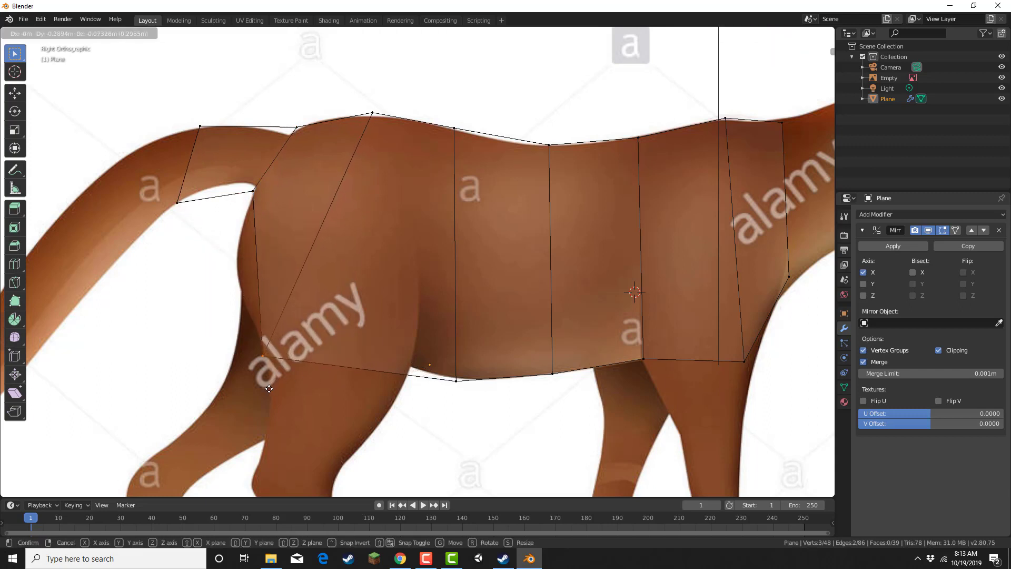
pyautogui.click(269, 389)
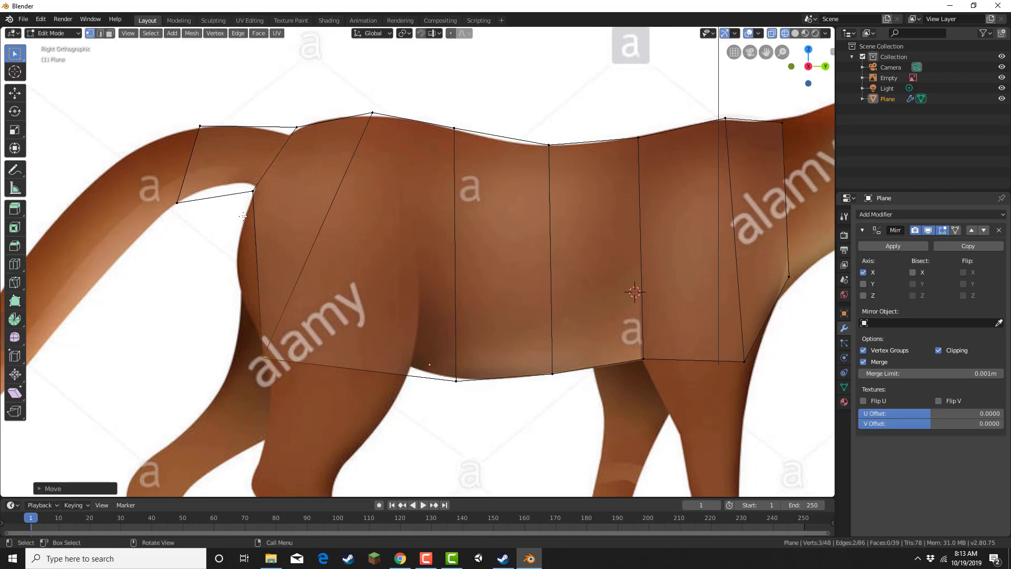
# Extrude the end of the tail base into another segment and lower it along the reference tail
pyautogui.keyDown('shift'); pyautogui.moveTo(288, 215); pyautogui.dragTo(465, 217, button='middle'); pyautogui.keyUp('shift')
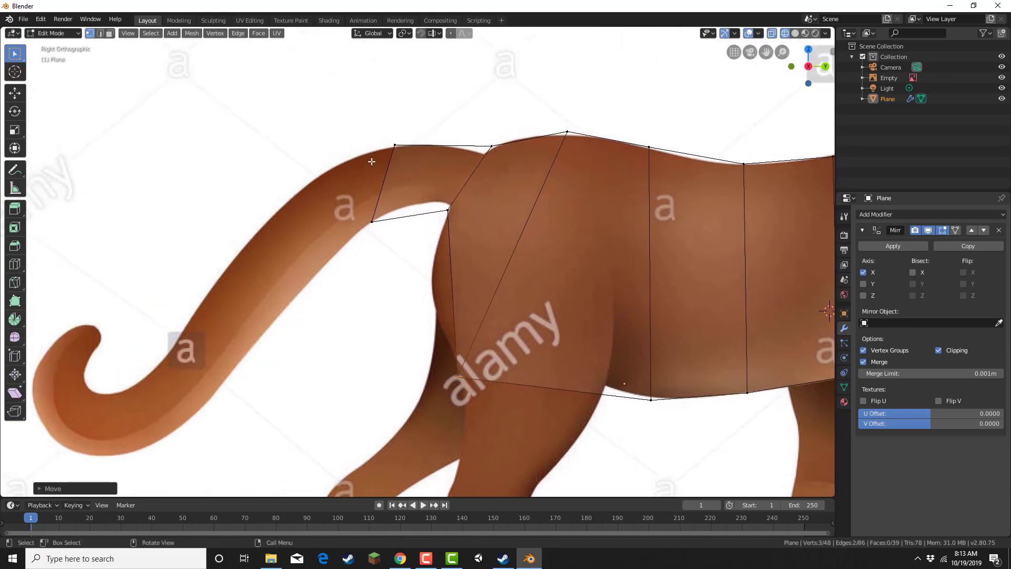
pyautogui.moveTo(337, 130); pyautogui.dragTo(435, 232)
pyautogui.press('e')
pyautogui.click(344, 259)
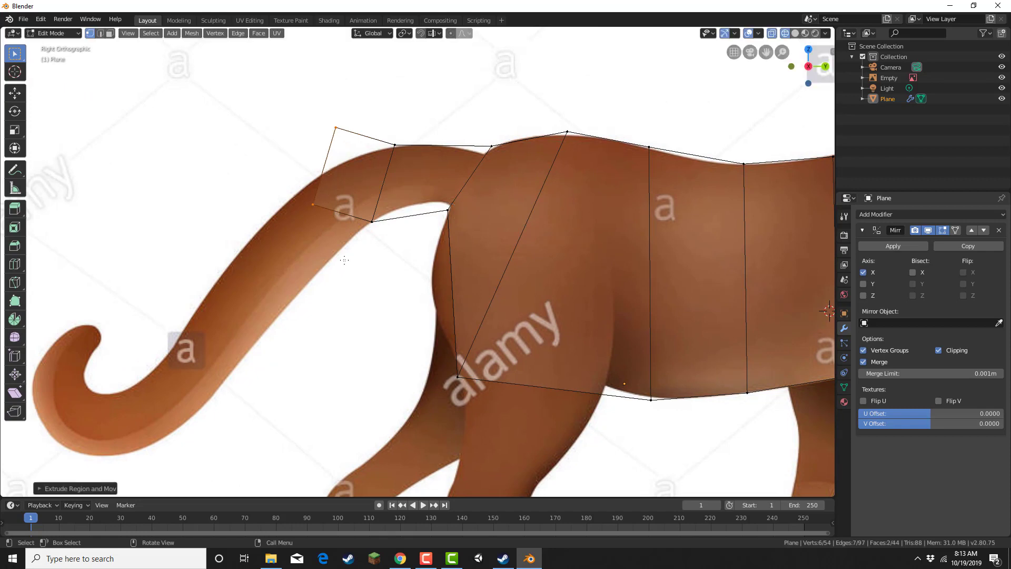
pyautogui.press('g')
pyautogui.click(288, 332)
# Move the new tail segment's upper and lower end vertices onto the tail's outline
pyautogui.moveTo(290, 199); pyautogui.dragTo(302, 216)
pyautogui.press('g')
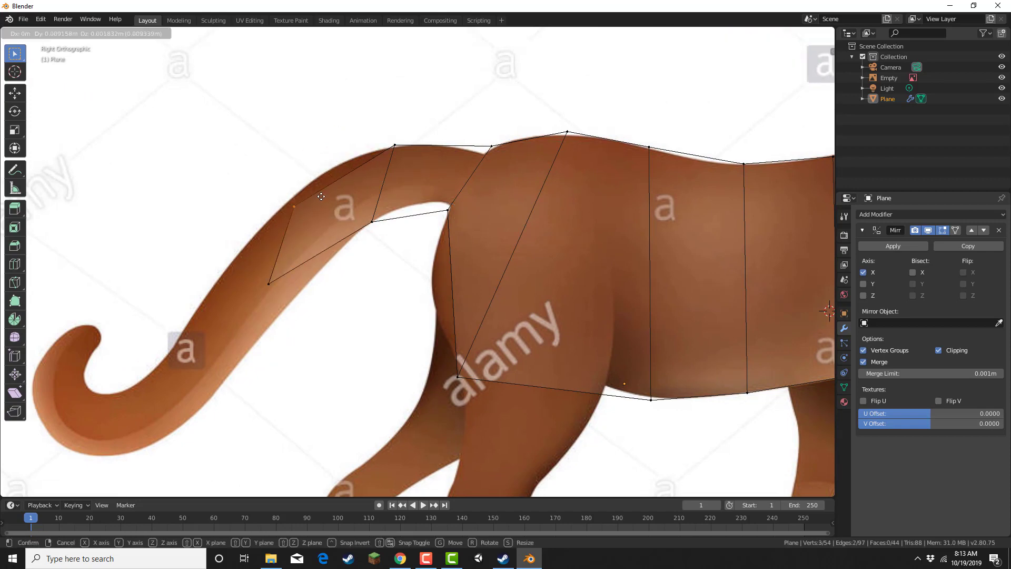
pyautogui.click(328, 185)
pyautogui.moveTo(241, 268); pyautogui.dragTo(271, 296)
pyautogui.press('g')
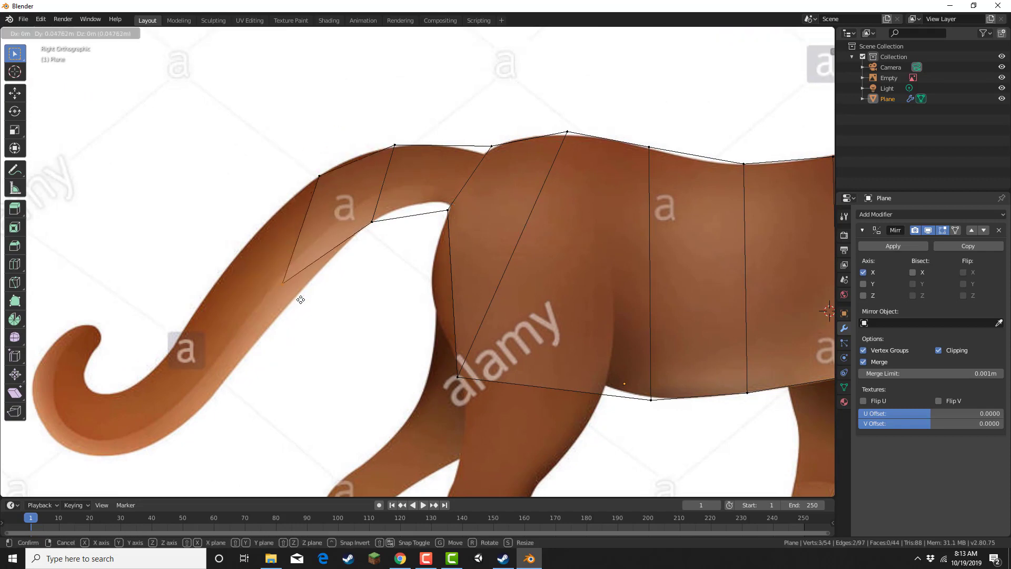
pyautogui.click(309, 296)
pyautogui.moveTo(293, 156); pyautogui.dragTo(331, 252)
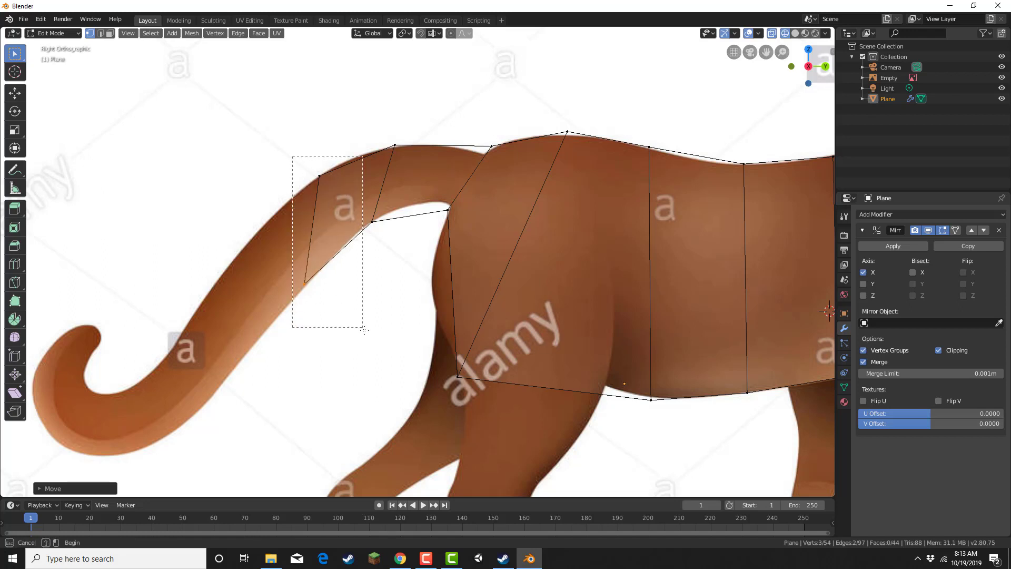
pyautogui.moveTo(364, 330); pyautogui.dragTo(363, 330)
pyautogui.keyDown('shift'); pyautogui.moveTo(358, 298); pyautogui.dragTo(458, 284, button='middle'); pyautogui.keyUp('shift')
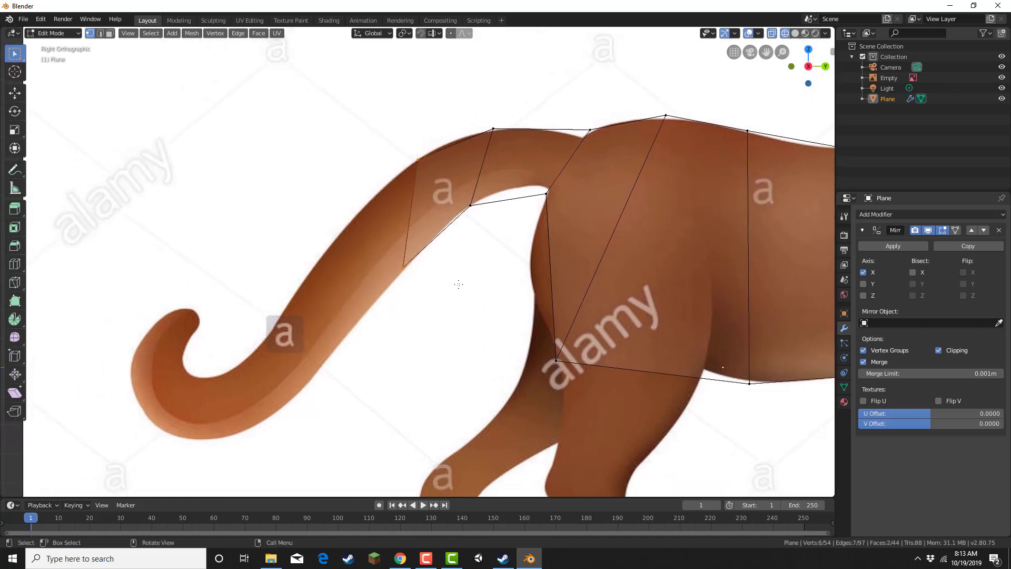
pyautogui.press('g')
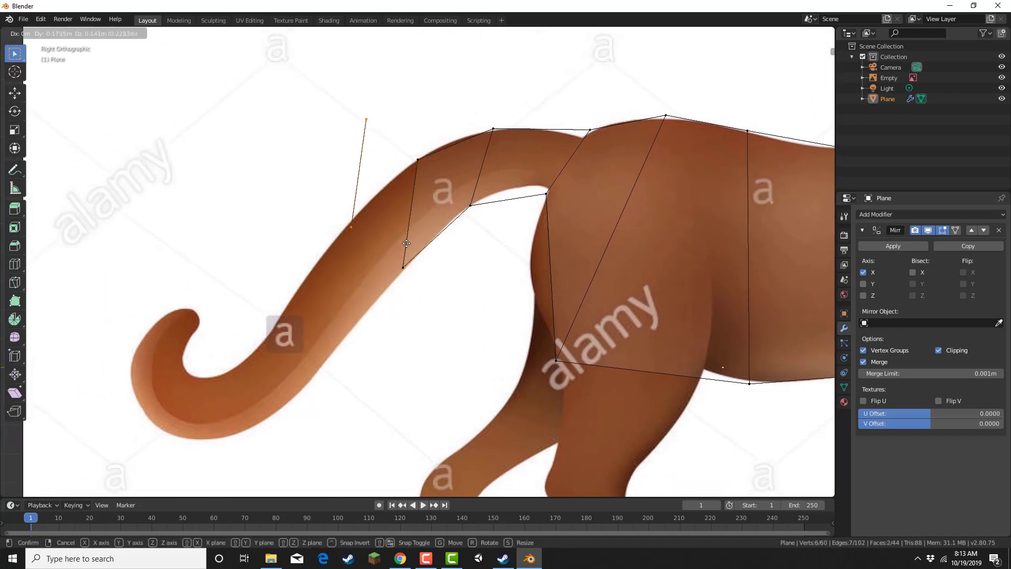
pyautogui.rightClick(406, 244)
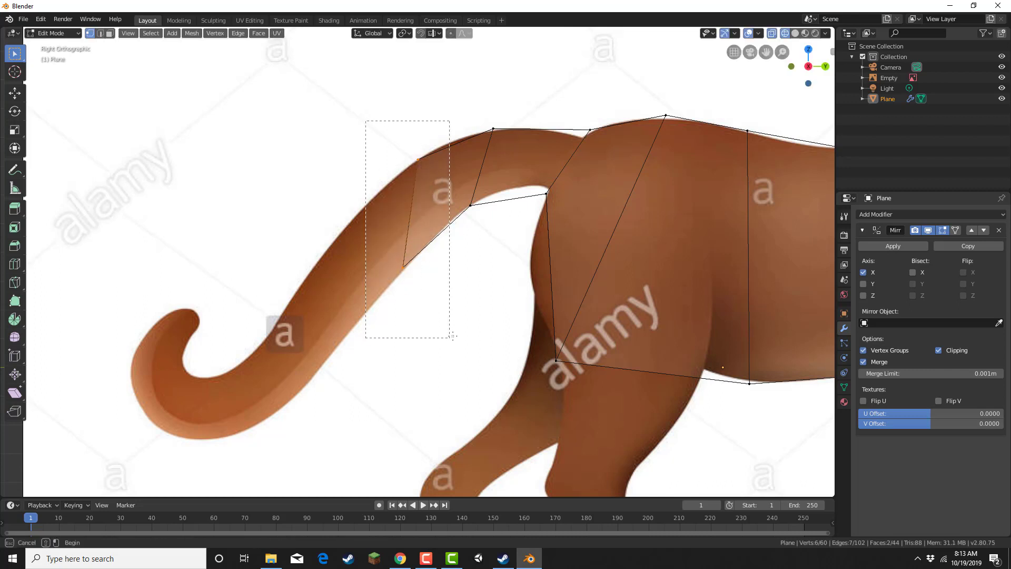
# Extrude the tail end into a segment down the middle of the tail and fit its end vertices to the outline
pyautogui.press('e')
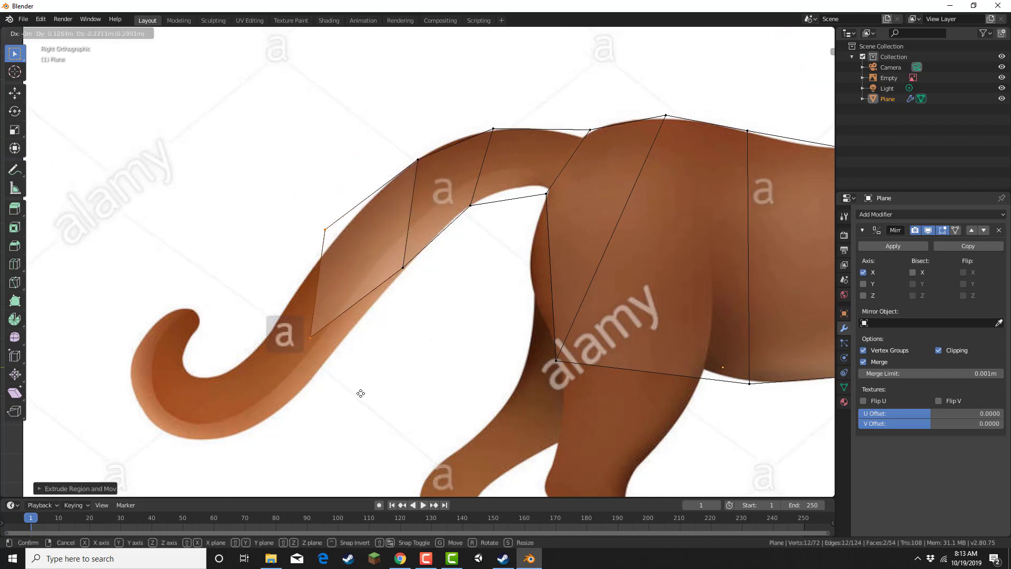
pyautogui.click(364, 412)
pyautogui.moveTo(288, 317); pyautogui.dragTo(341, 373)
pyautogui.press('g')
pyautogui.click(340, 263)
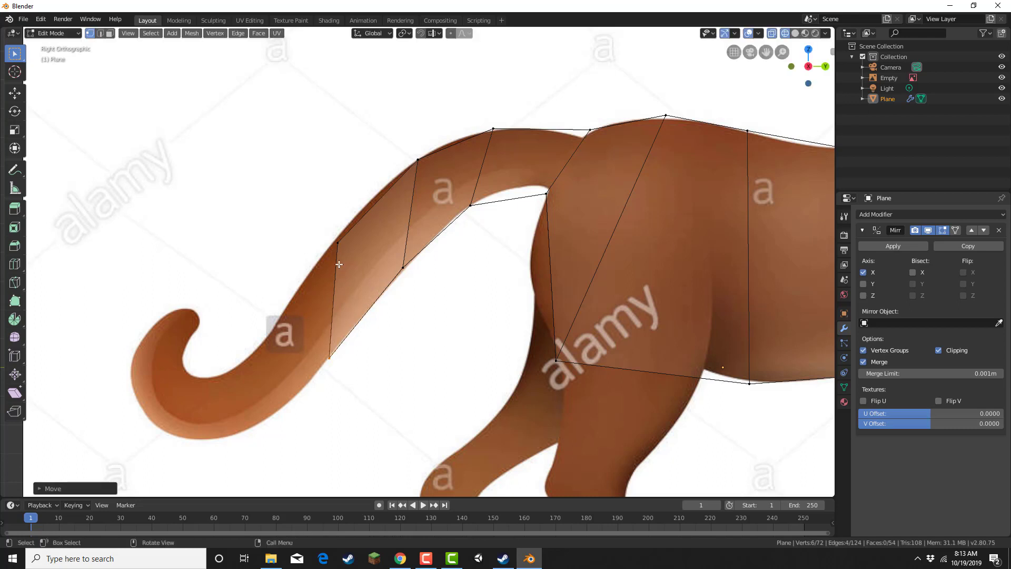
pyautogui.press('g')
pyautogui.click(344, 260)
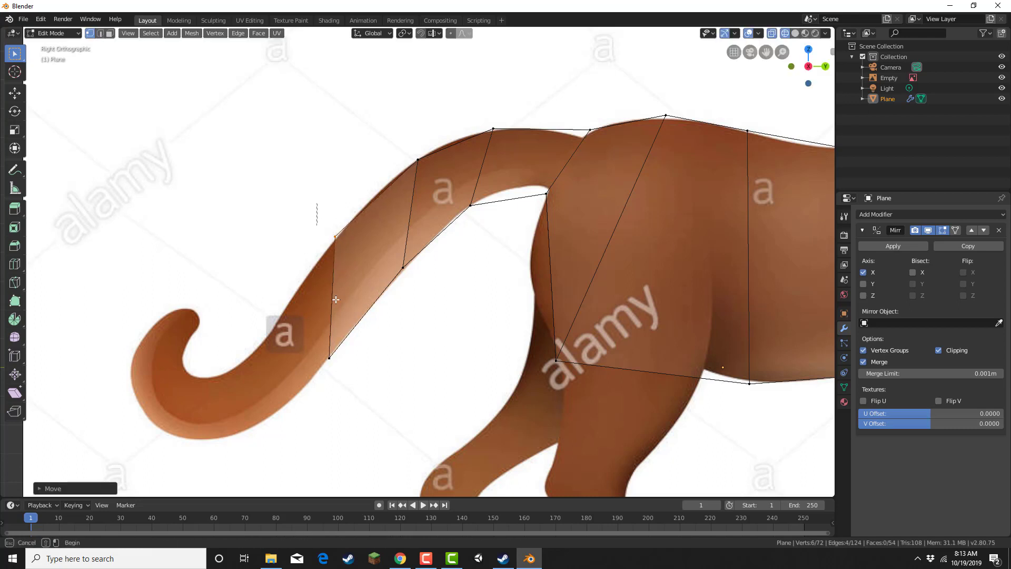
# Extrude the tail end by two more segments down toward the start of the curl
pyautogui.moveTo(375, 405); pyautogui.dragTo(375, 402)
pyautogui.press('e')
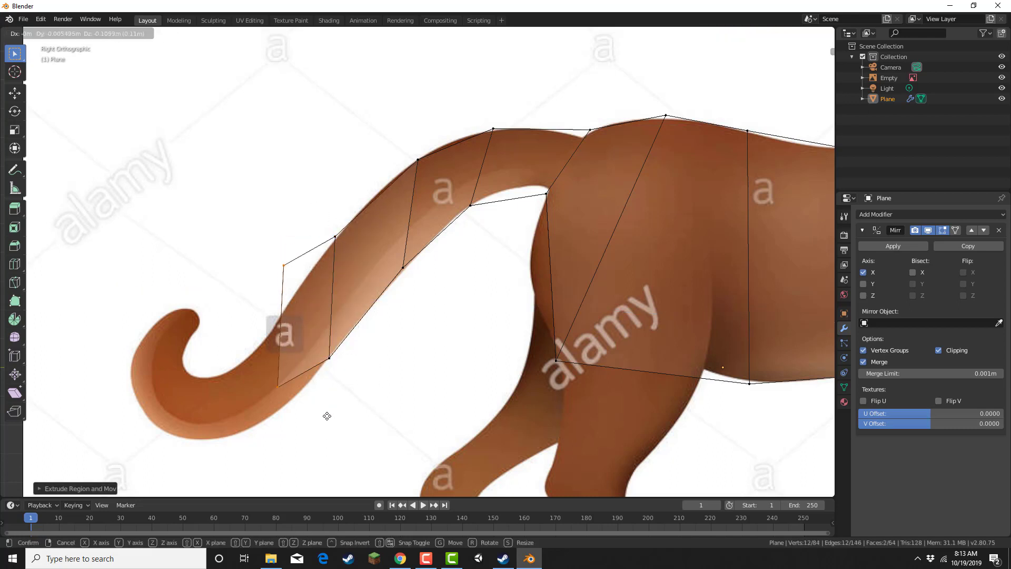
pyautogui.click(333, 436)
pyautogui.press('e')
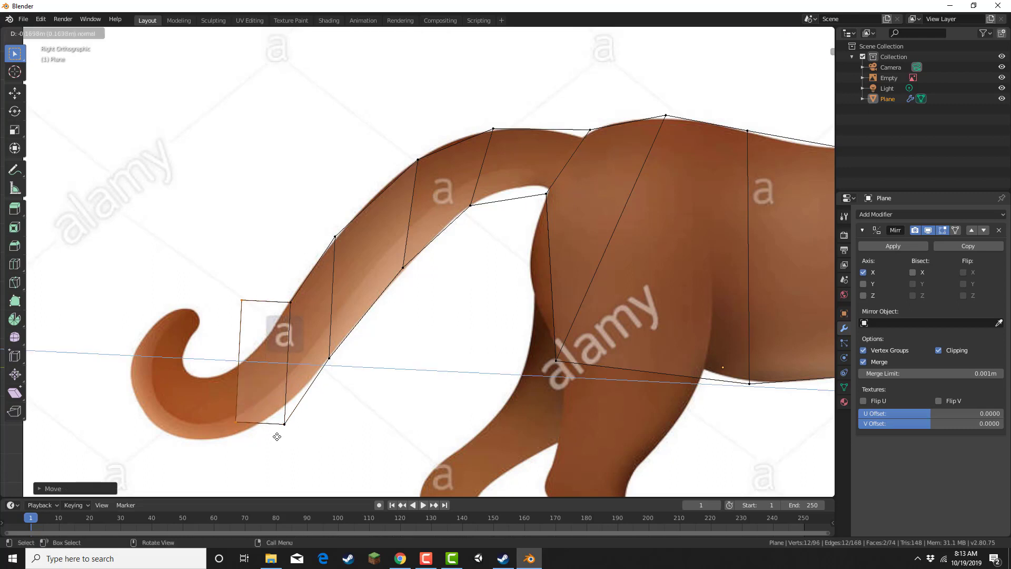
pyautogui.click(249, 468)
# Move the vertices of the last two tail sections onto the reference outline at the start of the curl
pyautogui.moveTo(259, 408); pyautogui.dragTo(300, 439)
pyautogui.press('g')
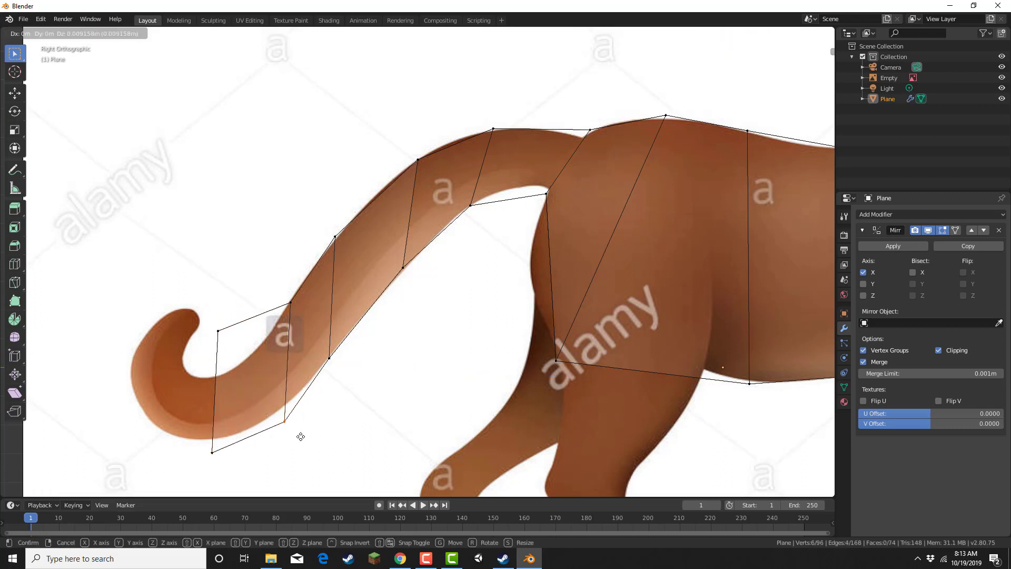
pyautogui.click(300, 433)
pyautogui.click(218, 331)
pyautogui.press('g')
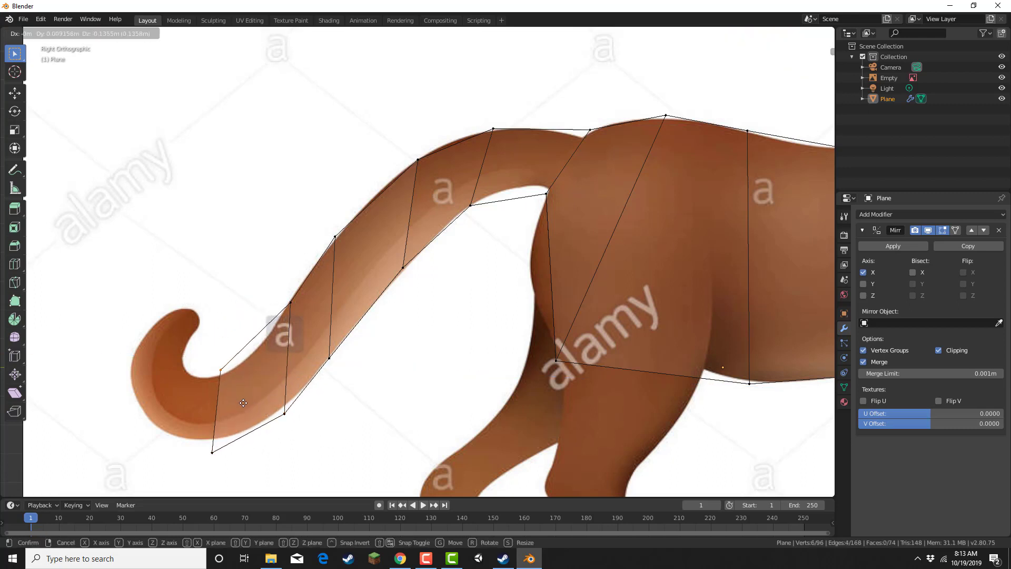
pyautogui.click(247, 411)
pyautogui.moveTo(232, 461); pyautogui.dragTo(232, 463)
pyautogui.press('g')
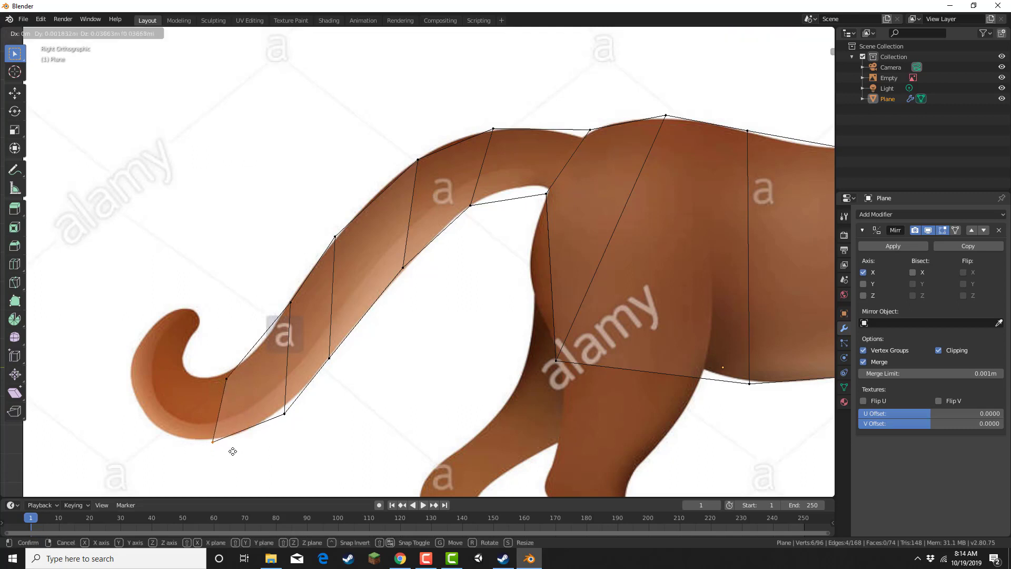
pyautogui.click(233, 452)
# Extrude the tail end by two more segments into the bottom of the curl
pyautogui.keyDown('shift'); pyautogui.moveTo(340, 371); pyautogui.dragTo(482, 332, button='middle'); pyautogui.keyUp('shift')
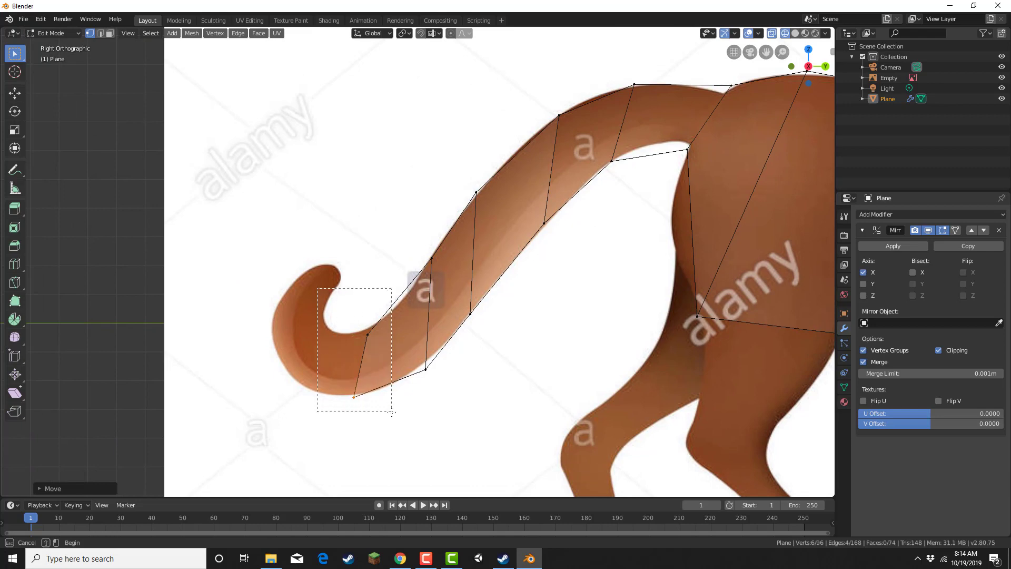
pyautogui.moveTo(391, 412); pyautogui.dragTo(391, 412)
pyautogui.press('e')
pyautogui.click(344, 389)
pyautogui.press('e')
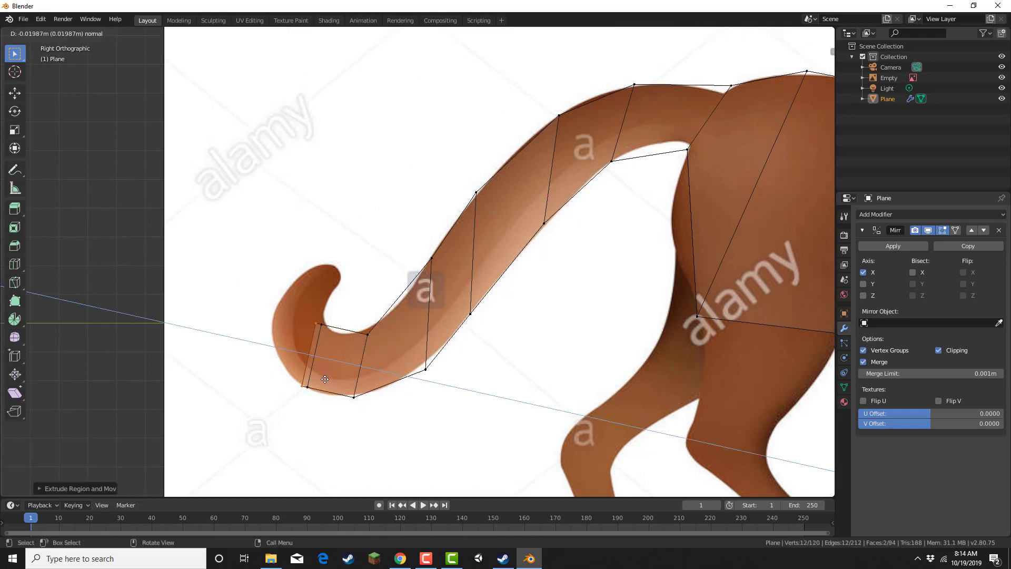
pyautogui.click(259, 365)
# Raise the new end's outer vertex along the curl and move its other vertex to the curl's inner edge
pyautogui.moveTo(280, 394); pyautogui.dragTo(280, 393)
pyautogui.press('g')
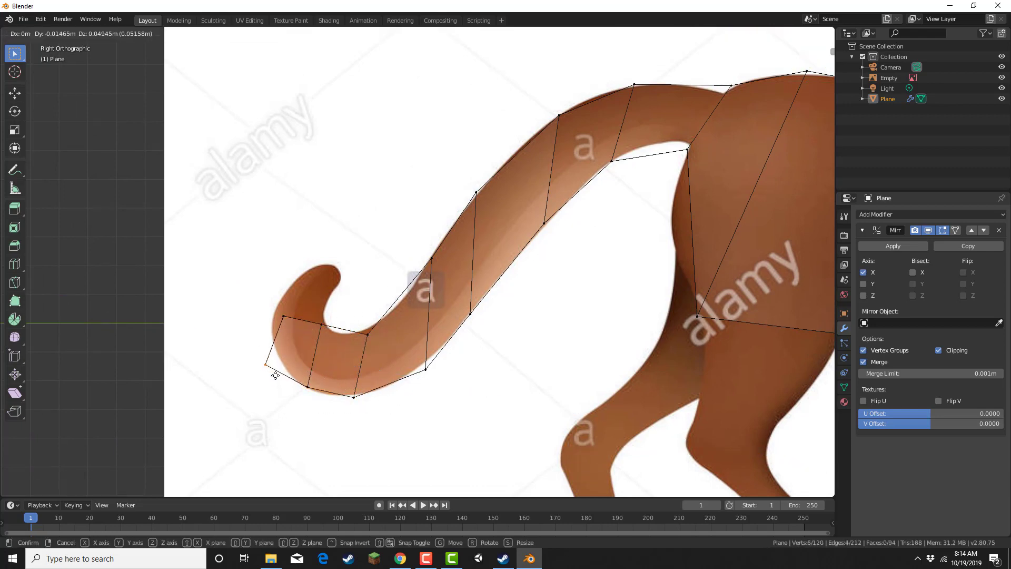
pyautogui.click(277, 354)
pyautogui.moveTo(279, 304); pyautogui.dragTo(330, 333)
pyautogui.press('g')
pyautogui.click(285, 323)
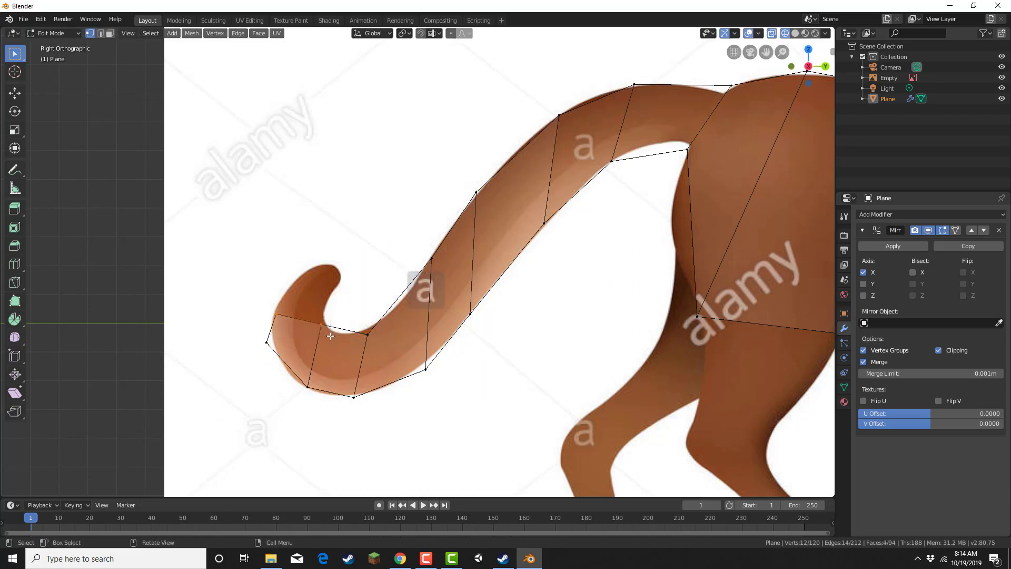
# Extrude the tail by two more segments up the curl and fit the end vertices around the tail tip
pyautogui.press('e')
pyautogui.click(338, 310)
pyautogui.press('e')
pyautogui.click(346, 272)
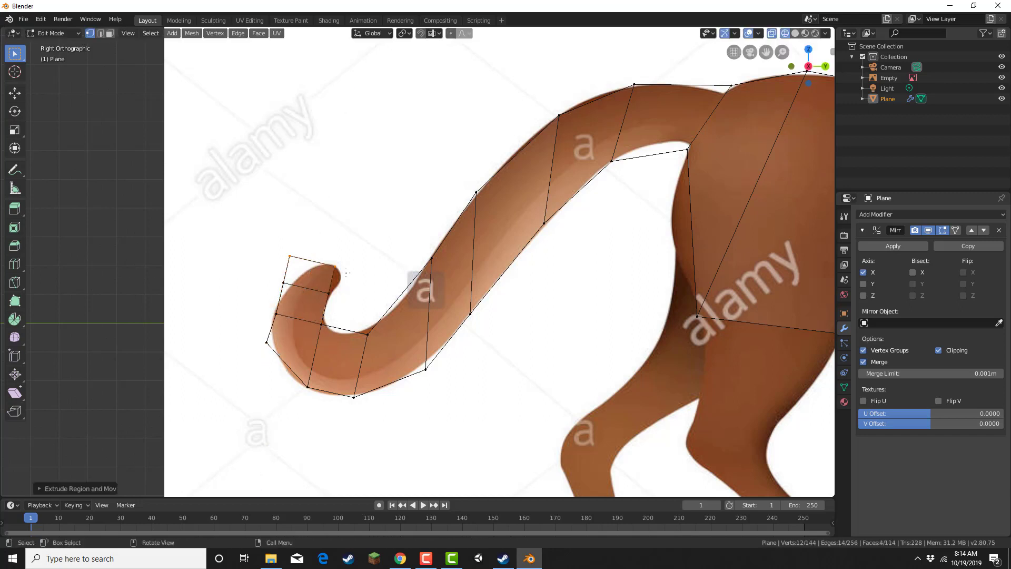
pyautogui.moveTo(372, 279); pyautogui.dragTo(372, 280)
pyautogui.press('g')
pyautogui.click(367, 297)
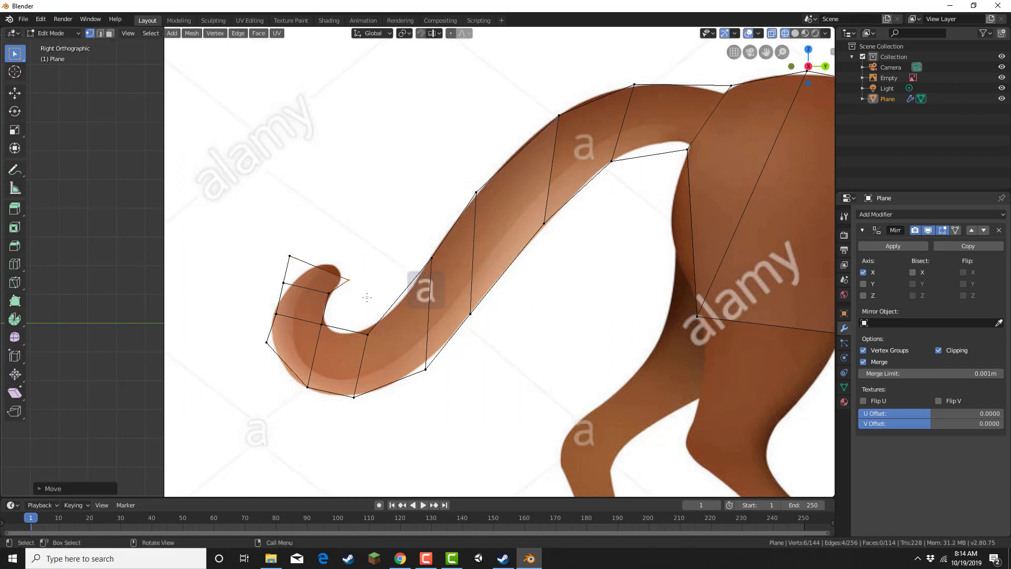
pyautogui.click(282, 247)
pyautogui.press('g')
pyautogui.click(316, 268)
# Reposition the two outer vertices at the bend of the curl to follow the outline evenly
pyautogui.moveTo(284, 360); pyautogui.dragTo(284, 359)
pyautogui.press('g')
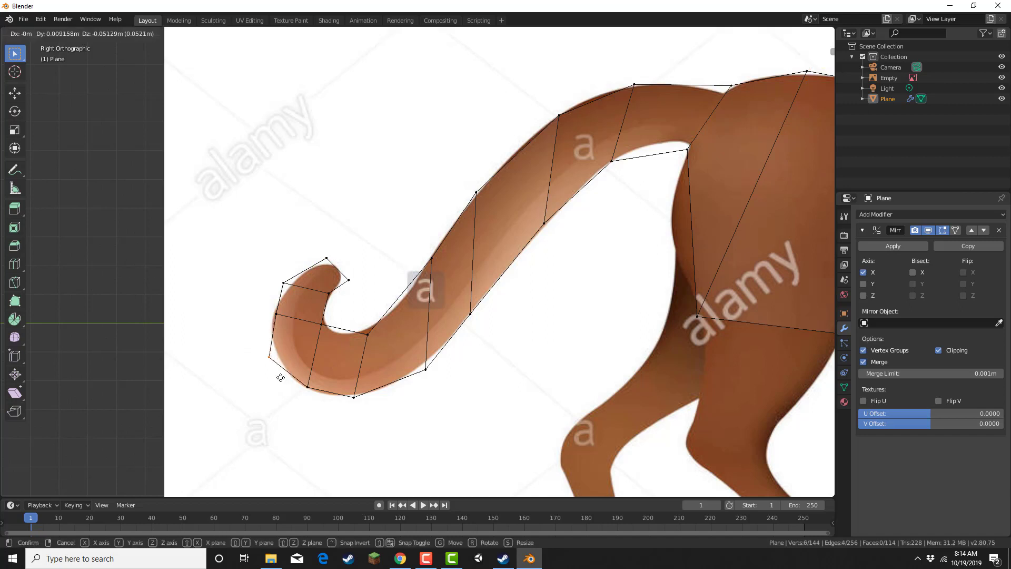
pyautogui.click(284, 384)
pyautogui.moveTo(285, 322); pyautogui.dragTo(285, 322)
pyautogui.press('g')
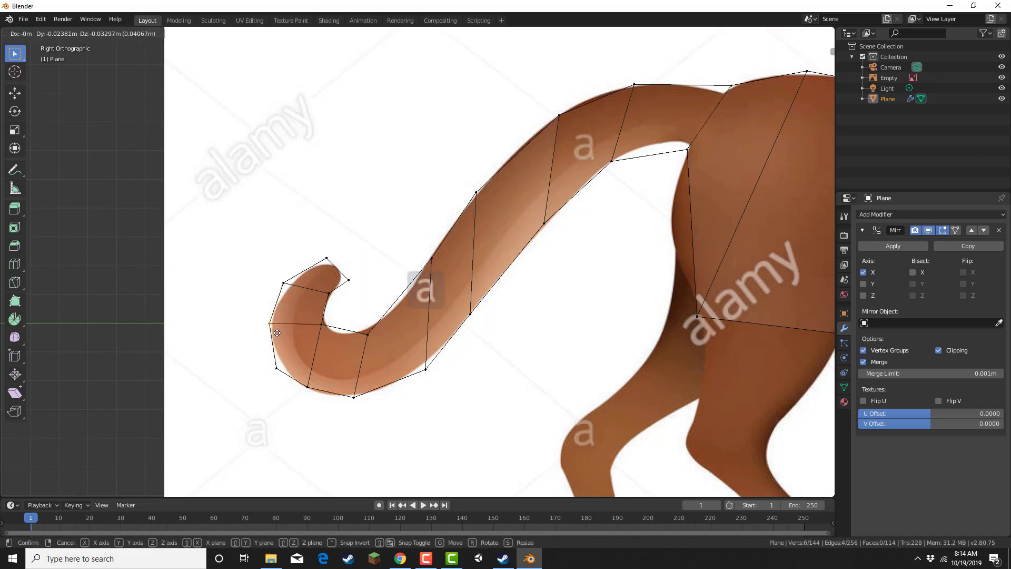
pyautogui.click(278, 332)
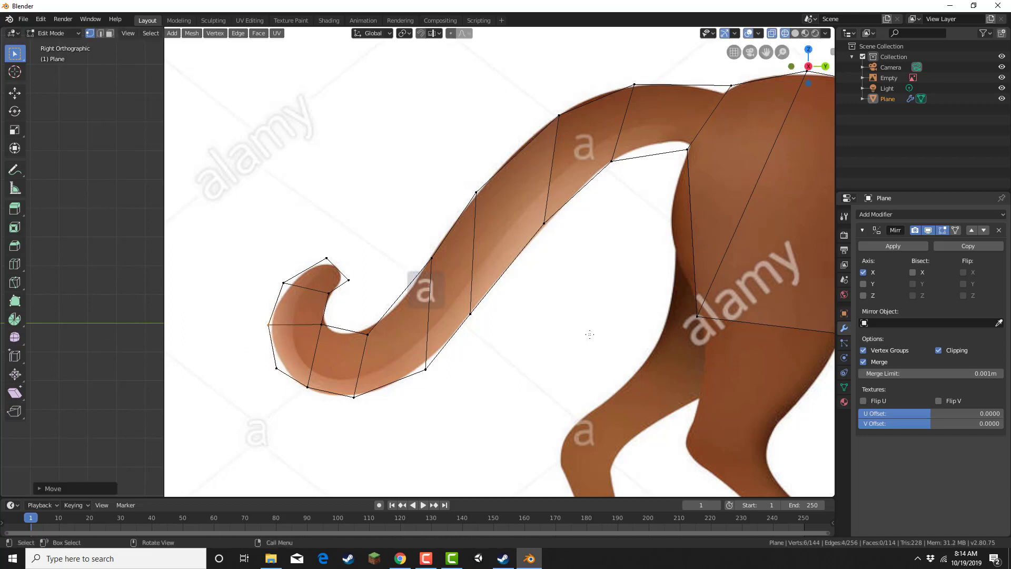
# Extrude the rump's underside downward for the hind leg and move the new front vertex onto the leg's front outline
pyautogui.keyDown('shift'); pyautogui.moveTo(598, 320); pyautogui.dragTo(346, 237, button='middle'); pyautogui.keyUp('shift')
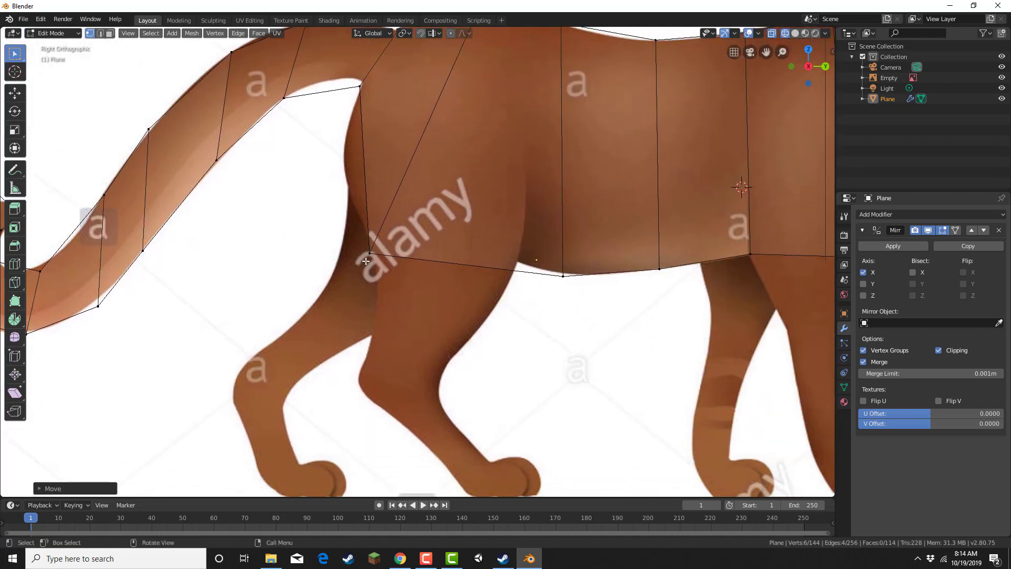
pyautogui.moveTo(368, 249); pyautogui.dragTo(547, 299)
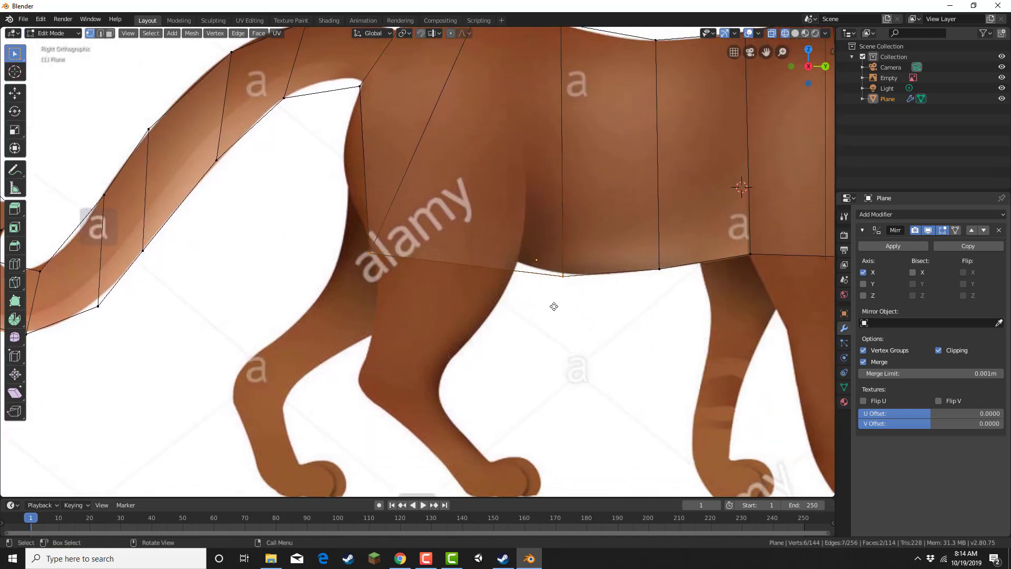
pyautogui.press('e')
pyautogui.click(531, 336)
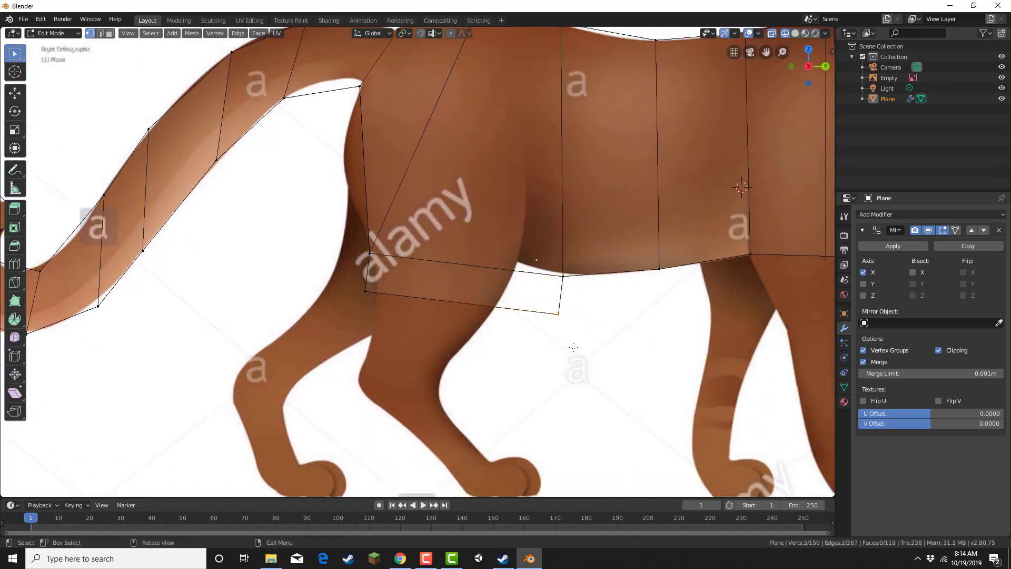
pyautogui.press('g')
pyautogui.click(474, 375)
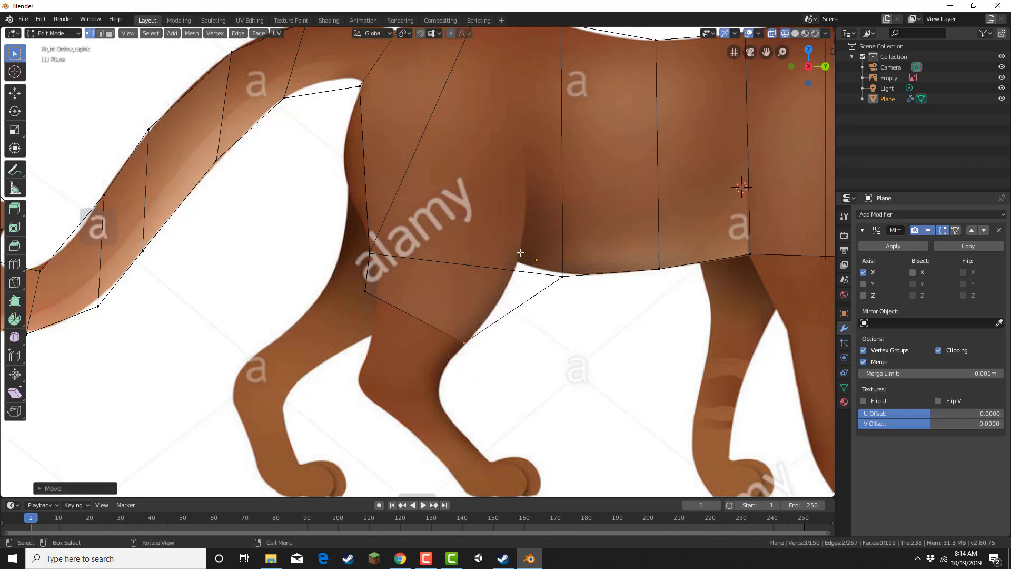
# Move the thigh's upper front vertex to where belly meets leg and its lower rear vertex onto the back outline
pyautogui.press('g')
pyautogui.click(537, 285)
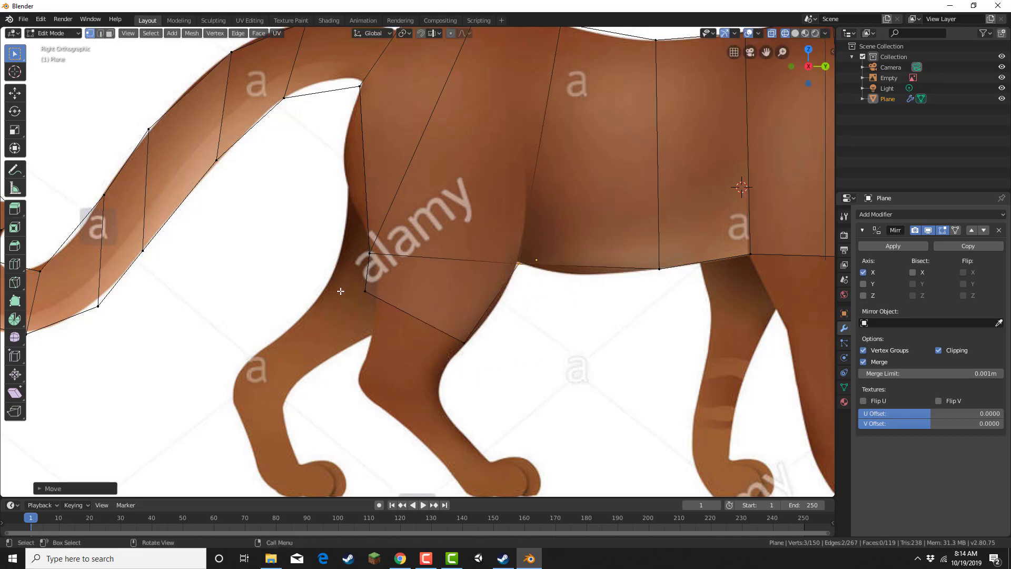
pyautogui.click(363, 290)
pyautogui.press('g')
pyautogui.click(386, 322)
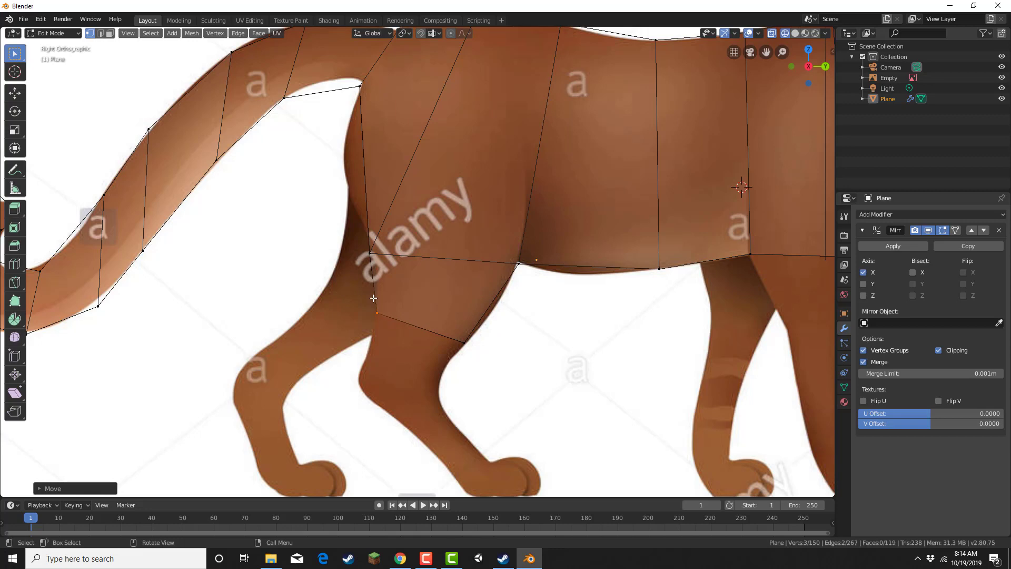
# Extrude the lower end of the thigh by two segments down toward the hock
pyautogui.moveTo(353, 293); pyautogui.dragTo(494, 394)
pyautogui.keyDown('shift'); pyautogui.moveTo(493, 394); pyautogui.dragTo(500, 339, button='middle'); pyautogui.keyUp('shift')
pyautogui.press('e')
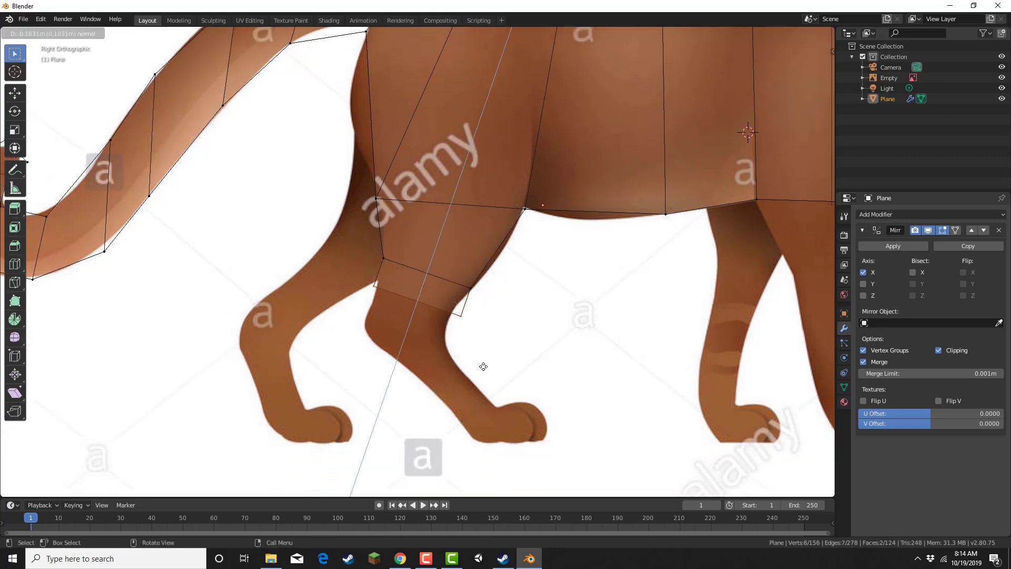
pyautogui.click(476, 381)
pyautogui.press('e')
pyautogui.click(461, 399)
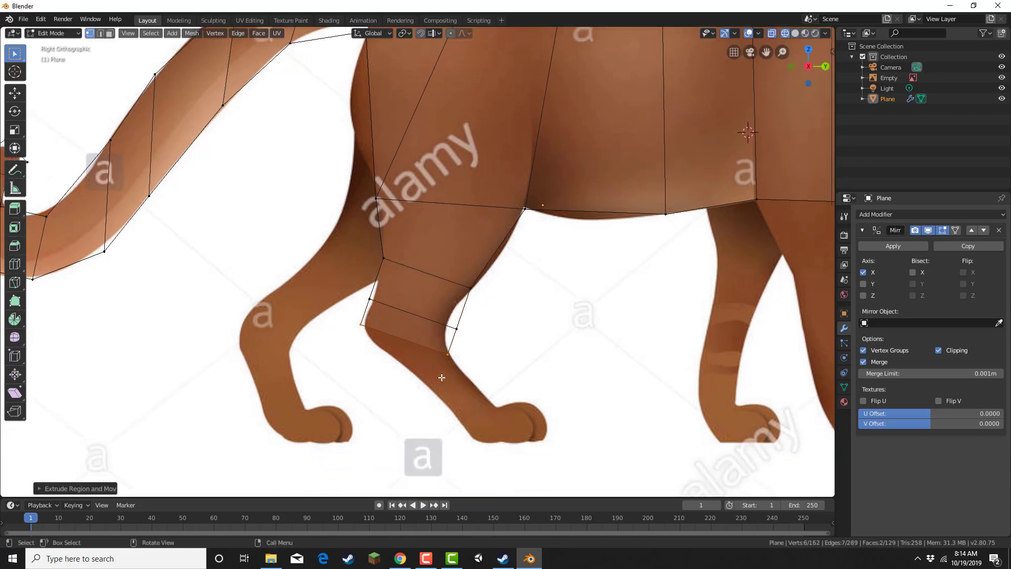
# Fit the hock's lower rear vertex and the front vertex above the bend to the leg outline
pyautogui.click(362, 326)
pyautogui.press('g')
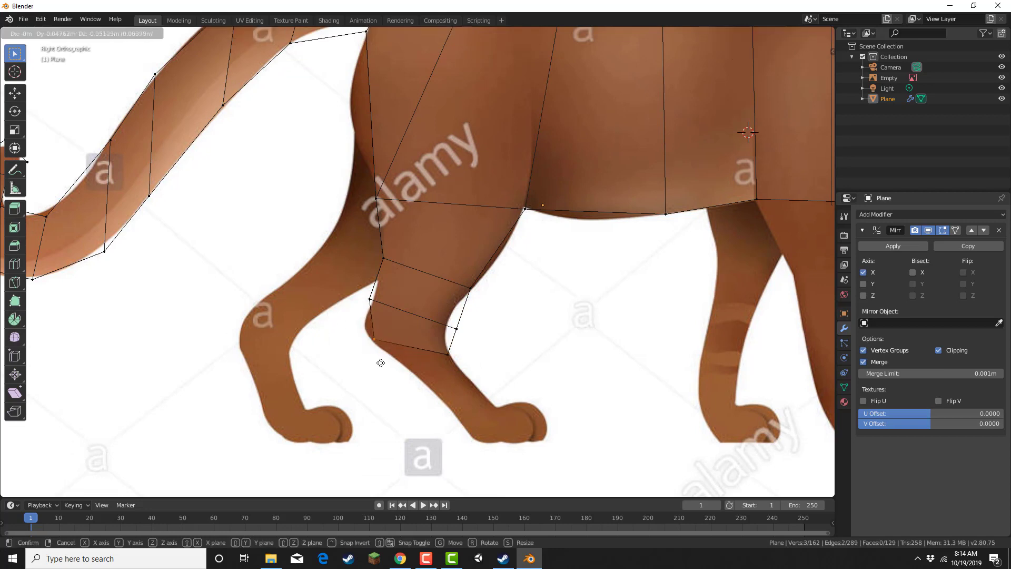
pyautogui.click(377, 360)
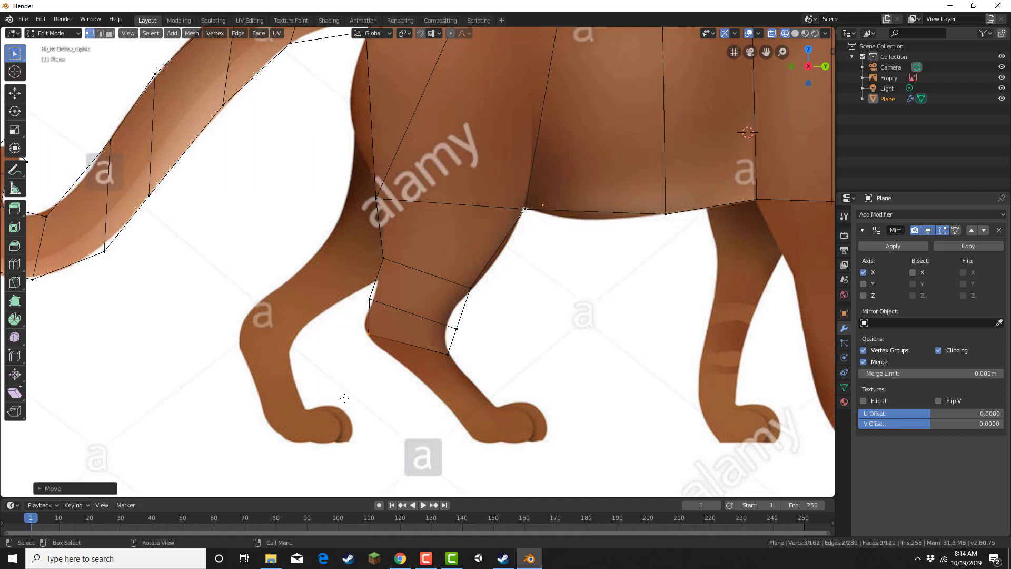
pyautogui.click(455, 330)
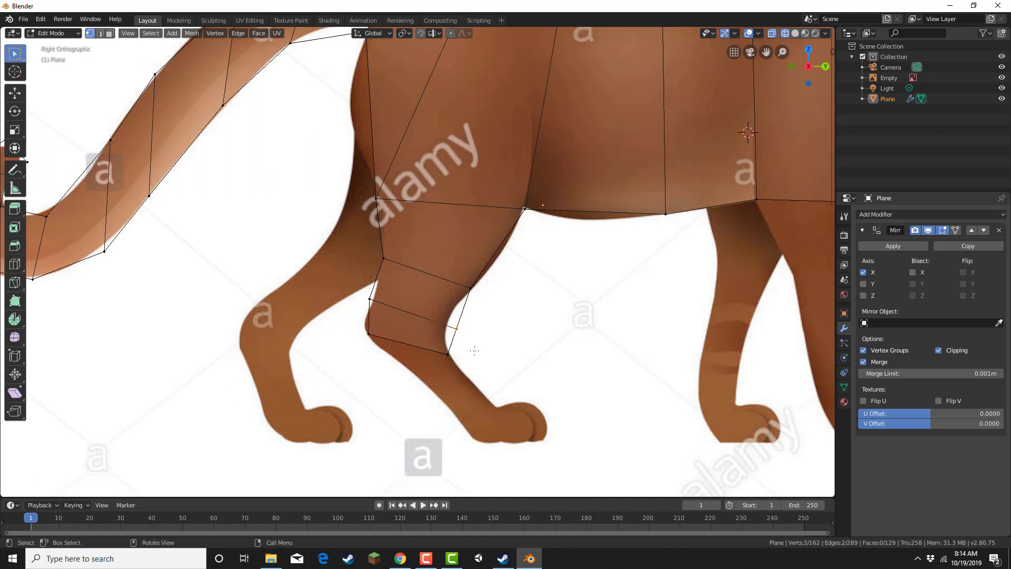
pyautogui.press('g')
pyautogui.click(464, 343)
# Extrude the hock's lower end into a segment down to the ankle and fit its front and rear vertices to the outline
pyautogui.moveTo(363, 330); pyautogui.dragTo(465, 391)
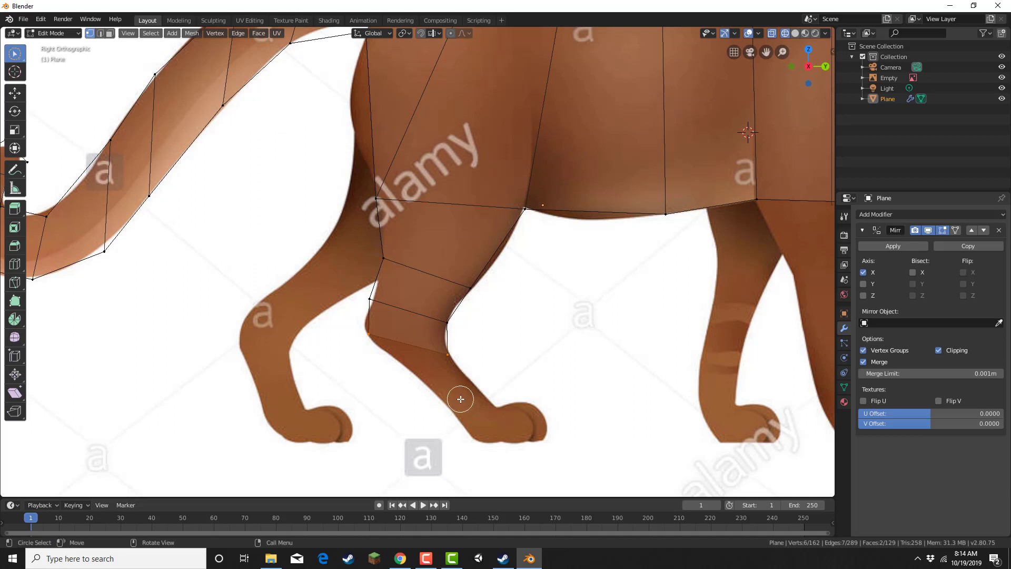
pyautogui.press('w')
pyautogui.press('e')
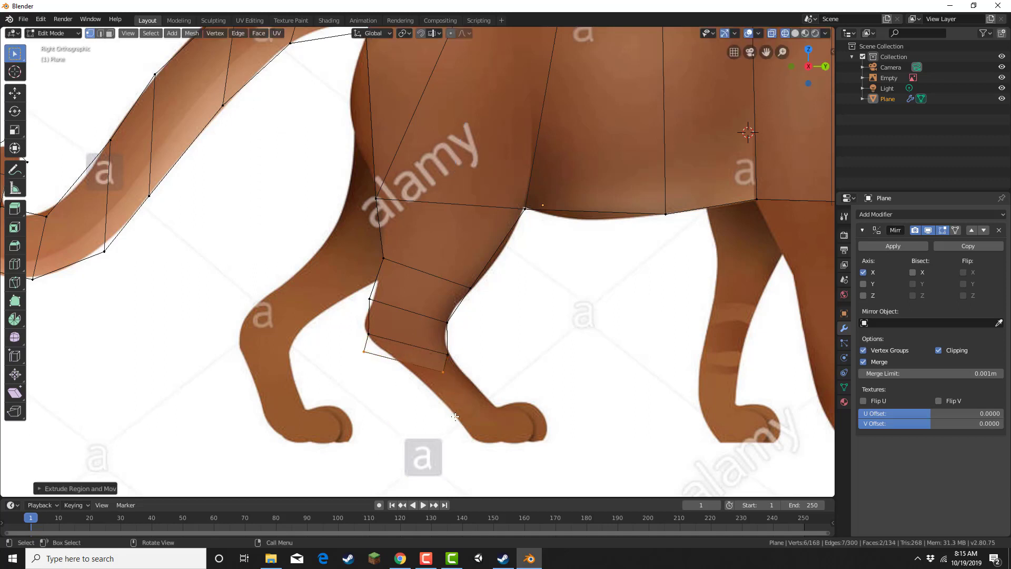
pyautogui.click(517, 450)
pyautogui.moveTo(380, 366); pyautogui.dragTo(430, 401)
pyautogui.press('g')
pyautogui.click(470, 447)
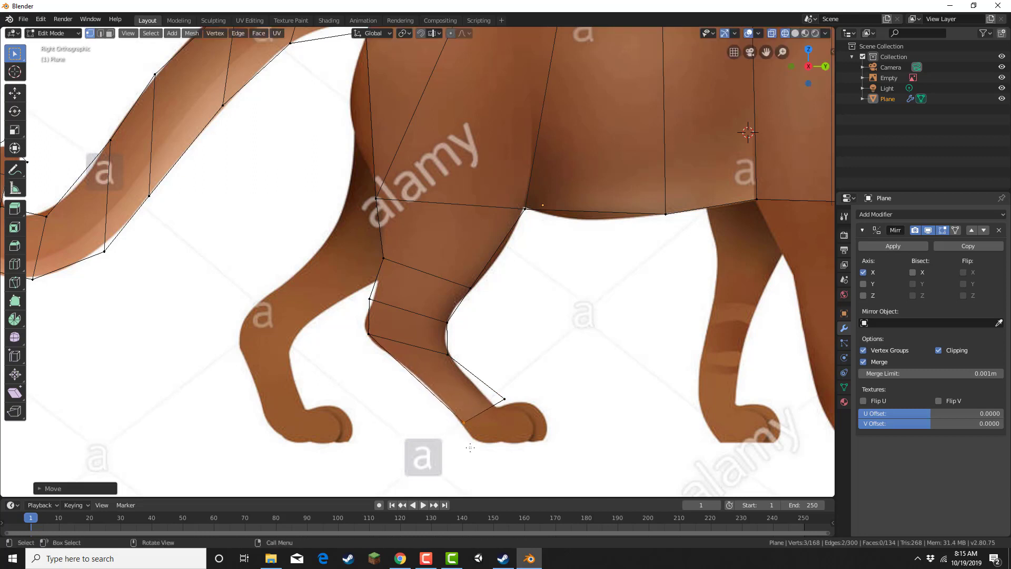
pyautogui.click(497, 394)
pyautogui.press('g')
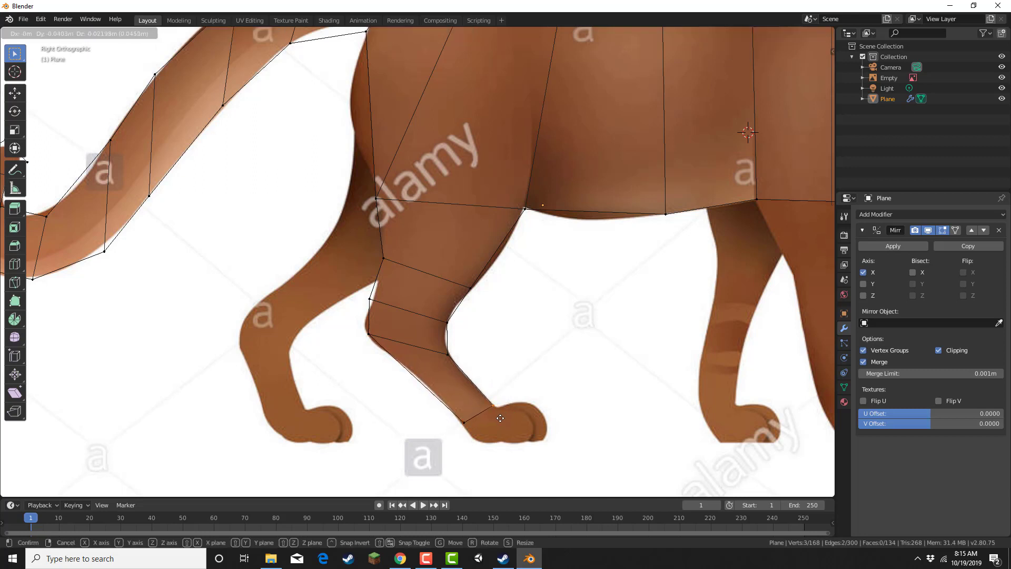
pyautogui.click(500, 417)
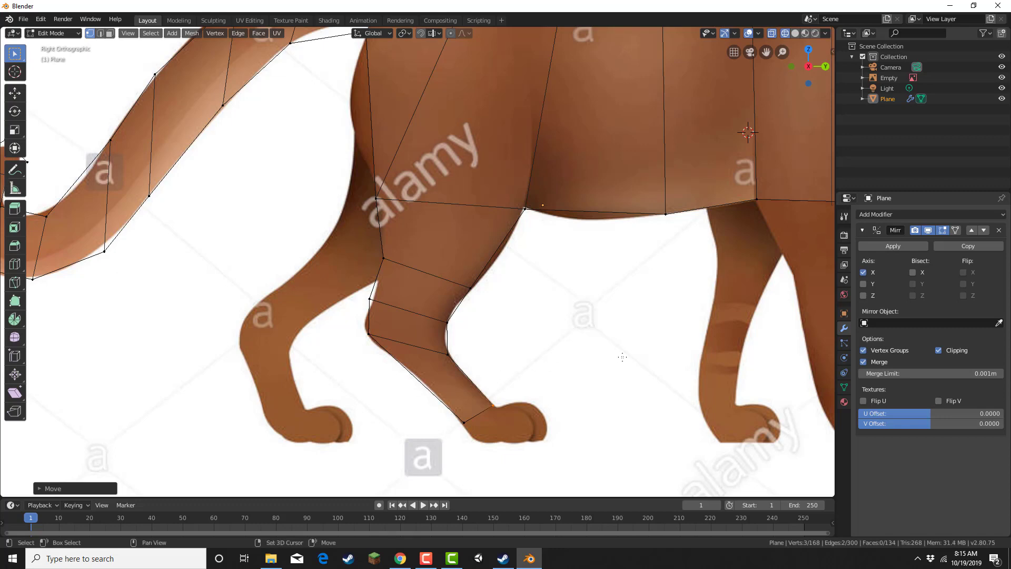
# Extrude the ankle end into the hind paw and move the new front vertex toward the toes
pyautogui.keyDown('shift'); pyautogui.moveTo(537, 366); pyautogui.dragTo(406, 341, button='middle'); pyautogui.keyUp('shift')
pyautogui.scroll(2, 329, 397)
pyautogui.keyDown('shift'); pyautogui.moveTo(320, 448); pyautogui.dragTo(345, 381, button='middle'); pyautogui.keyUp('shift')
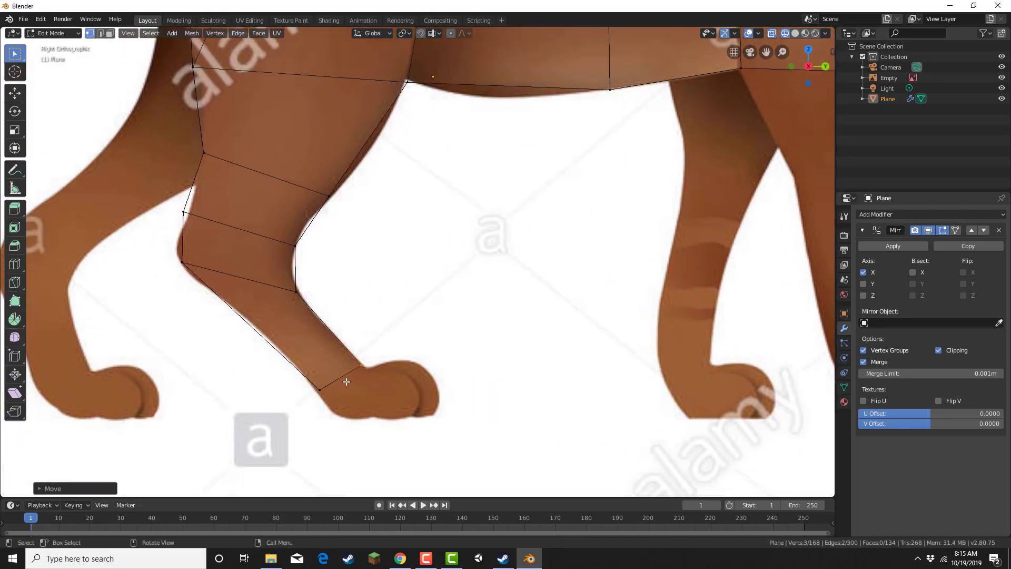
pyautogui.moveTo(308, 423); pyautogui.dragTo(397, 349)
pyautogui.press('e')
pyautogui.click(416, 409)
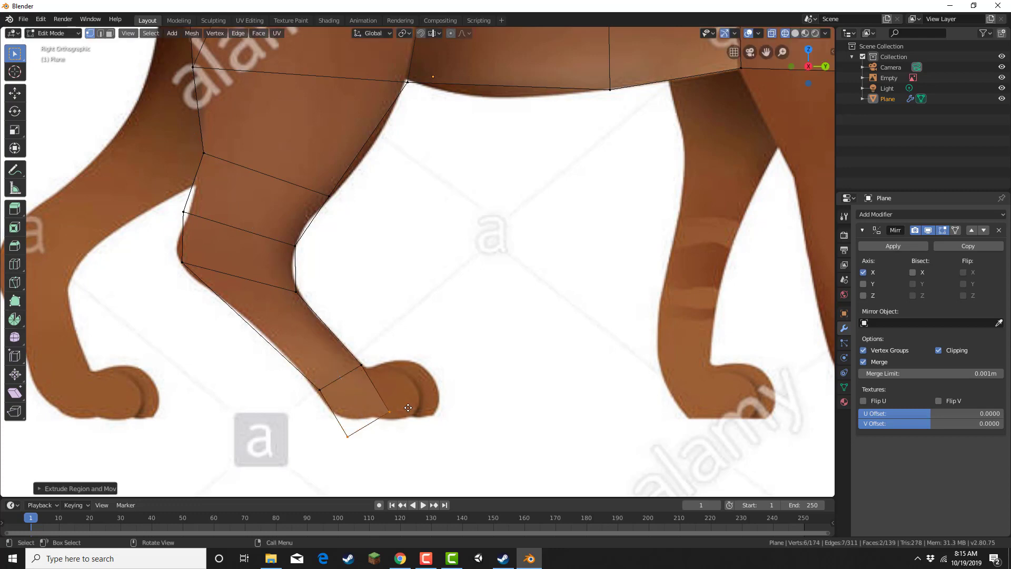
pyautogui.press('g')
pyautogui.click(457, 371)
# Place the paw segment's end vertices on the top of the paw and on the sole directly below
pyautogui.moveTo(303, 379); pyautogui.dragTo(391, 416)
pyautogui.press('g')
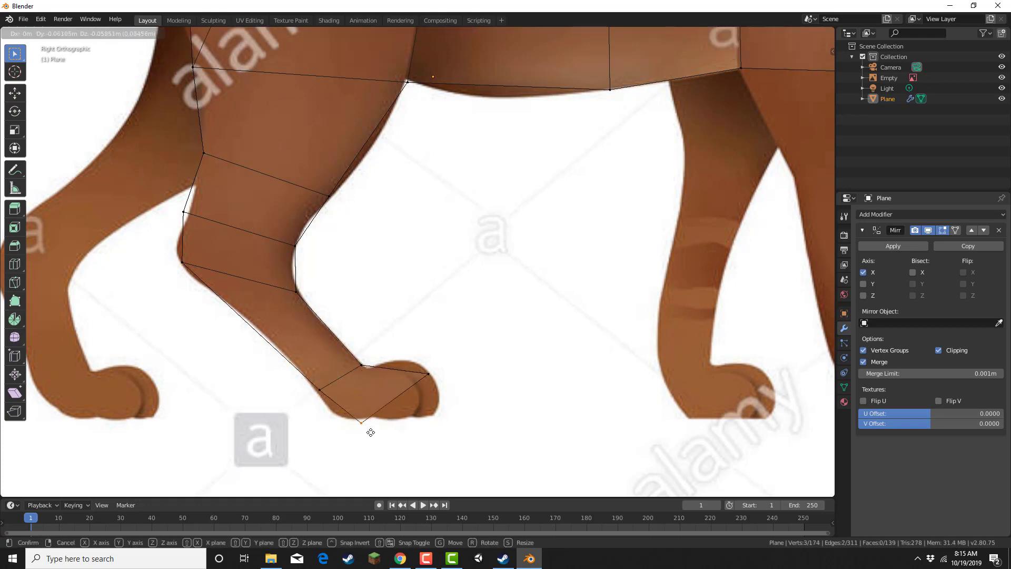
pyautogui.click(370, 432)
pyautogui.moveTo(414, 363); pyautogui.dragTo(435, 394)
pyautogui.press('g')
pyautogui.click(414, 377)
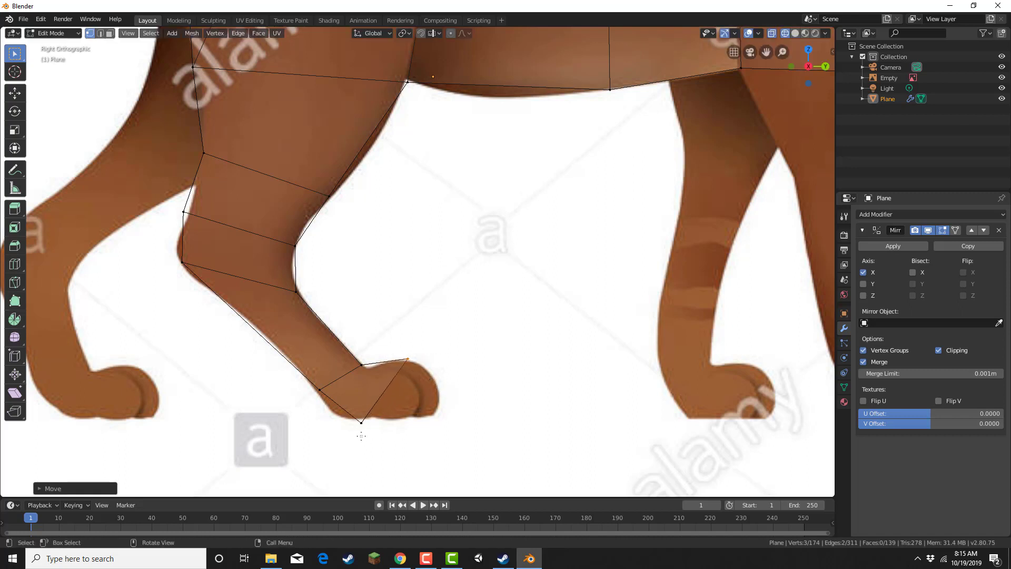
pyautogui.press('b')
pyautogui.moveTo(350, 438); pyautogui.dragTo(401, 373)
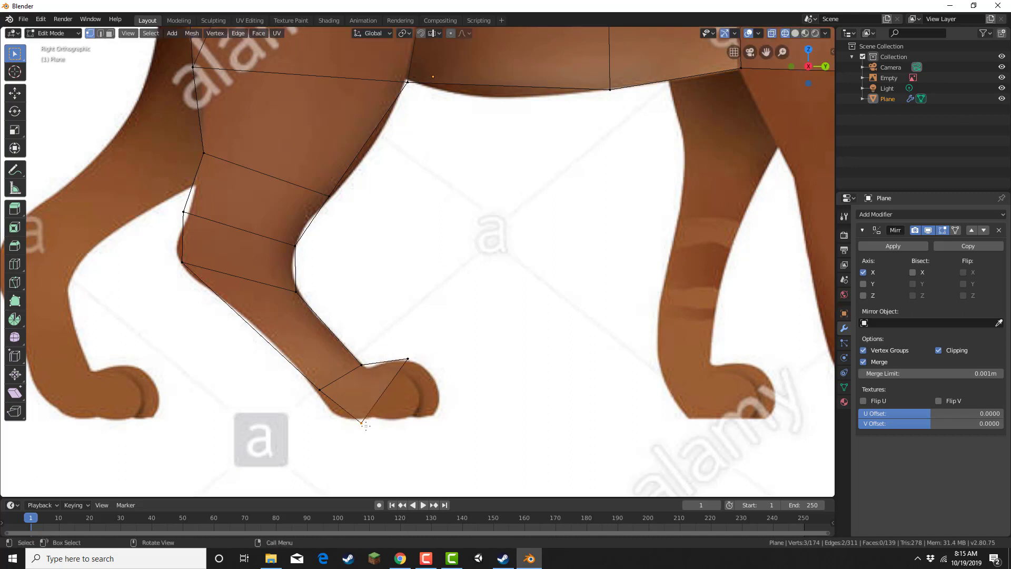
pyautogui.press('g')
pyautogui.click(393, 424)
# Move the rear ankle vertex down to the heel and extrude the paw's front end past the toes
pyautogui.click(318, 388)
pyautogui.press('g')
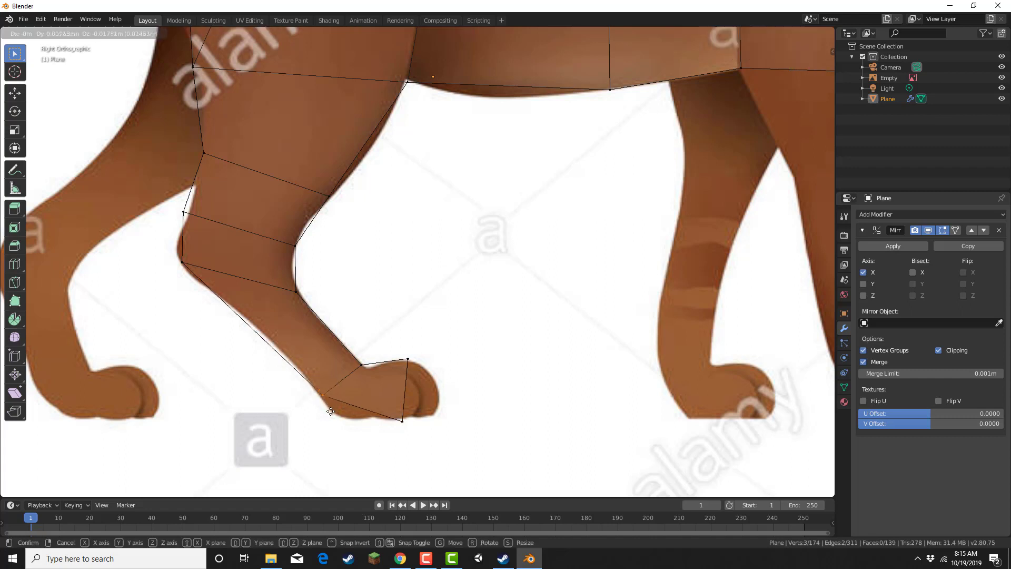
pyautogui.click(373, 388)
pyautogui.moveTo(380, 345); pyautogui.dragTo(430, 425)
pyautogui.press('e')
pyautogui.click(471, 463)
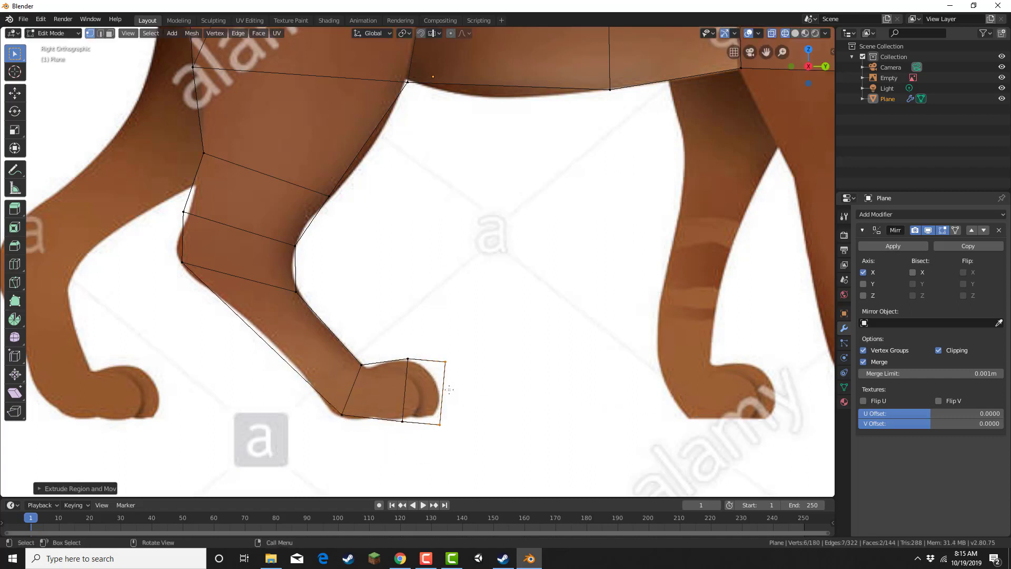
# Lower the upper front vertex of the hind paw to slope the paw's top down over the toes
pyautogui.click(436, 384)
pyautogui.press('g')
pyautogui.click(467, 417)
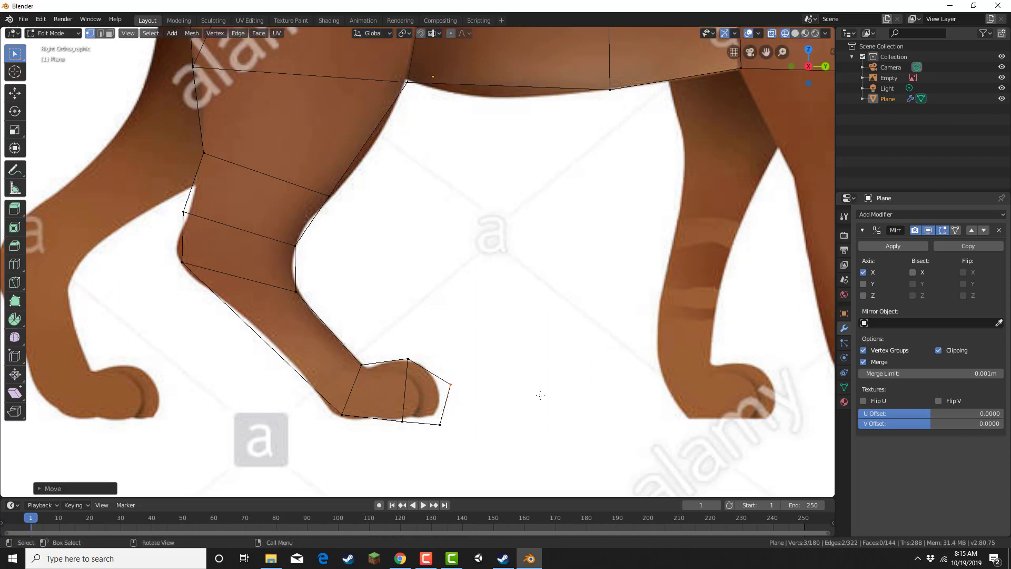
# Extrude the underside of the chest down twice to start the upper part of the front leg
pyautogui.keyDown('shift'); pyautogui.moveTo(677, 352); pyautogui.dragTo(360, 427, button='middle'); pyautogui.keyUp('shift')
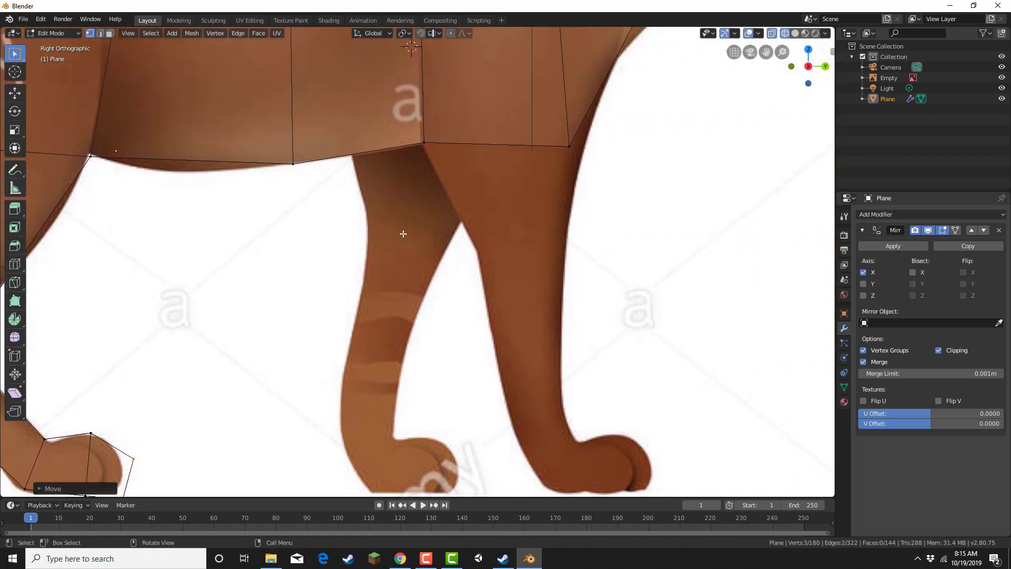
pyautogui.moveTo(403, 233); pyautogui.dragTo(590, 126)
pyautogui.press('e')
pyautogui.click(494, 263)
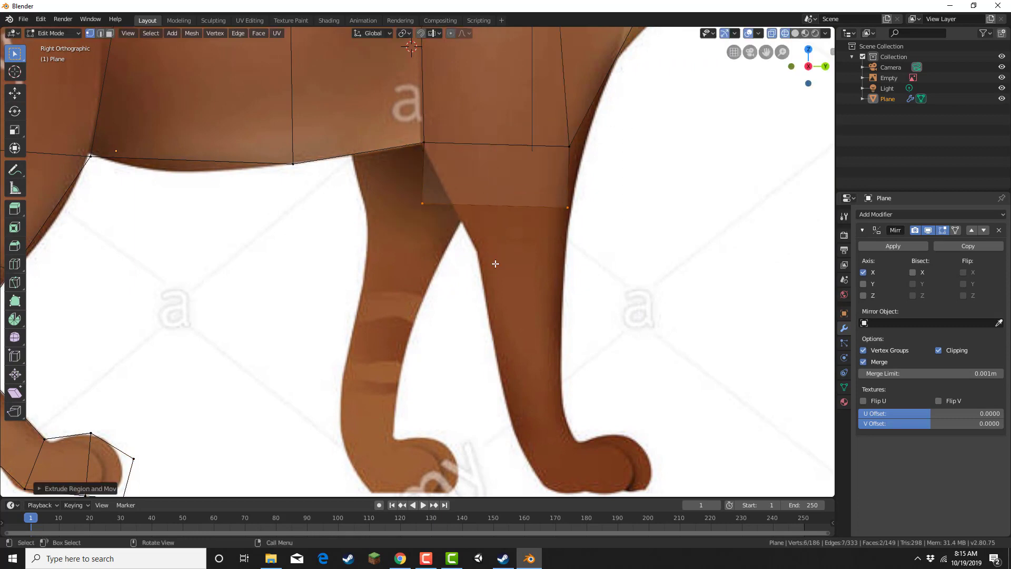
pyautogui.press('e')
pyautogui.click(492, 344)
# Move the front vertices of the upper front leg and lower chest onto the reference outline
pyautogui.click(568, 207)
pyautogui.press('g')
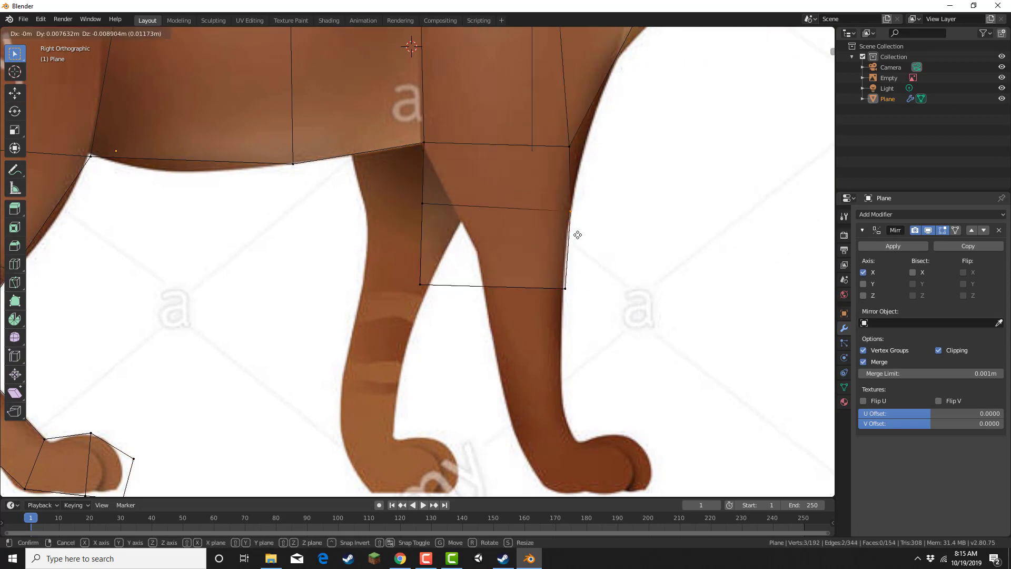
pyautogui.click(578, 235)
pyautogui.moveTo(540, 111); pyautogui.dragTo(583, 165)
pyautogui.press('g')
pyautogui.click(596, 175)
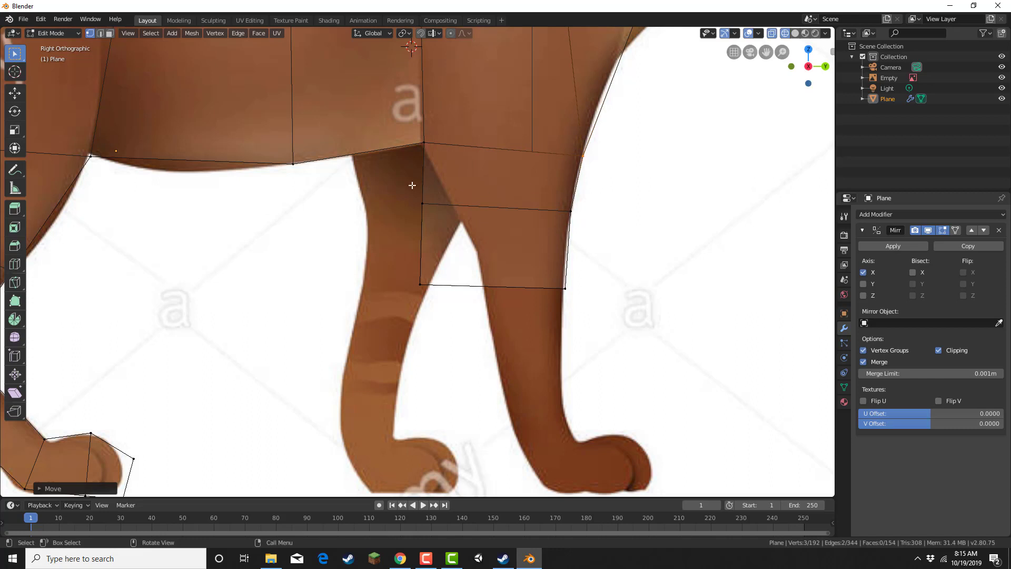
# Move the two rear vertices of the upper front leg segments forward onto the leg's back outline
pyautogui.click(421, 202)
pyautogui.press('g')
pyautogui.click(445, 188)
pyautogui.click(419, 283)
pyautogui.press('g')
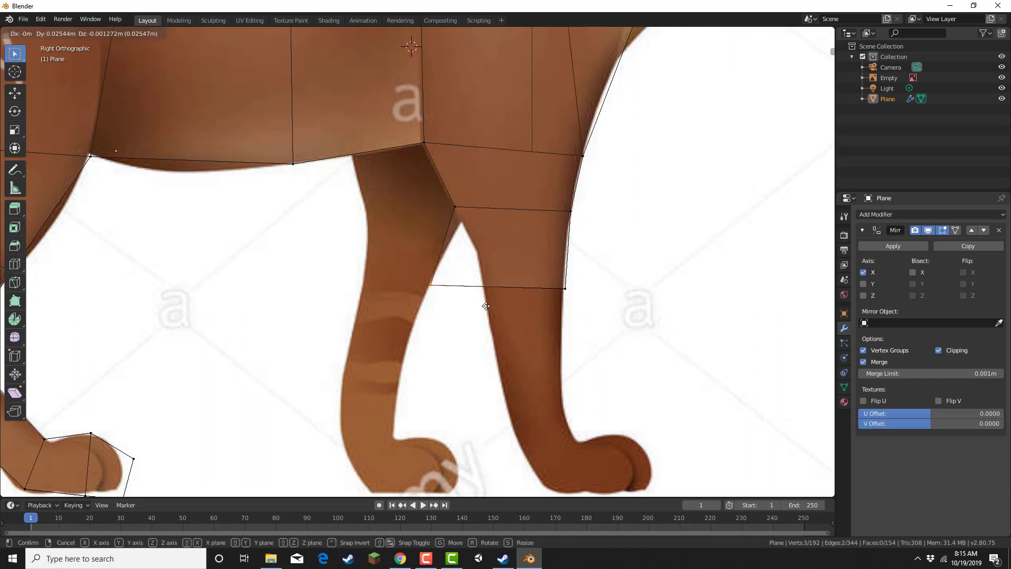
pyautogui.click(527, 317)
# Extrude the front leg's lower end down in three segments to the level of the paw
pyautogui.moveTo(479, 352); pyautogui.dragTo(569, 258)
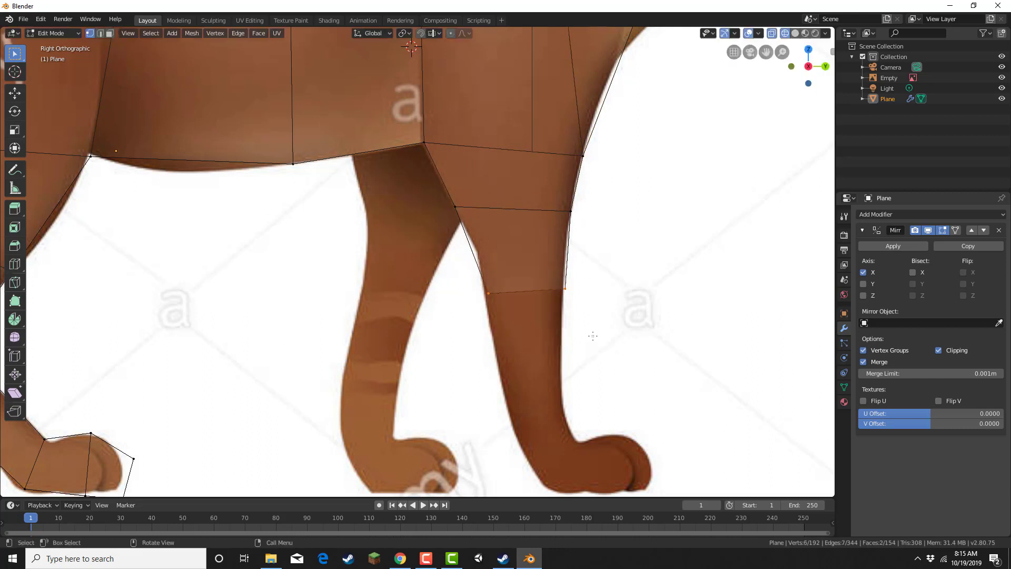
pyautogui.keyDown('shift'); pyautogui.moveTo(595, 345); pyautogui.dragTo(574, 245, button='middle'); pyautogui.keyUp('shift')
pyautogui.press('e')
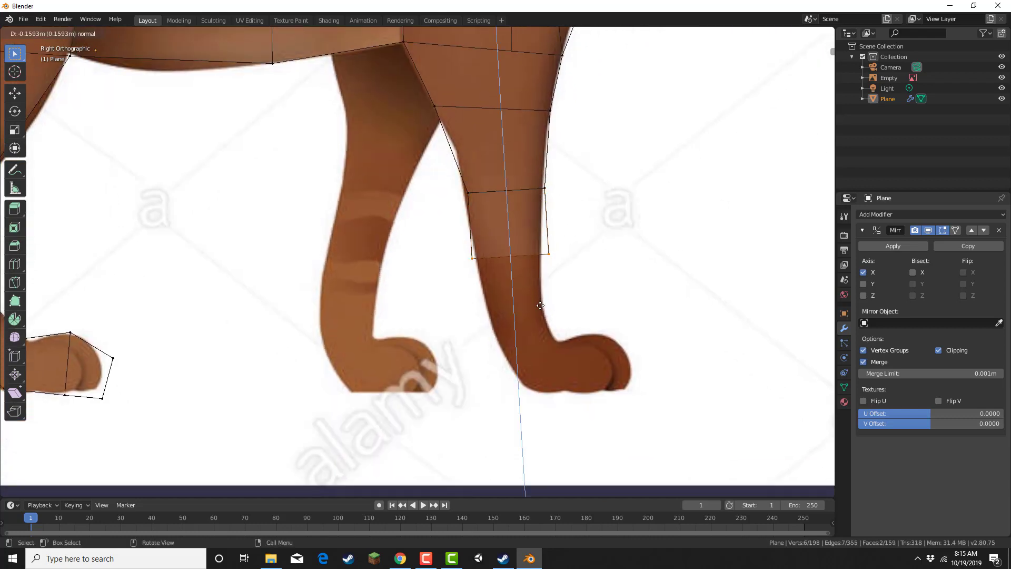
pyautogui.click(540, 315)
pyautogui.press('e')
pyautogui.click(545, 363)
pyautogui.press('e')
pyautogui.click(549, 413)
# Fit the rear vertices of the first two lower front leg segments to the back outline
pyautogui.moveTo(378, 247); pyautogui.dragTo(474, 331)
pyautogui.press('g')
pyautogui.click(456, 274)
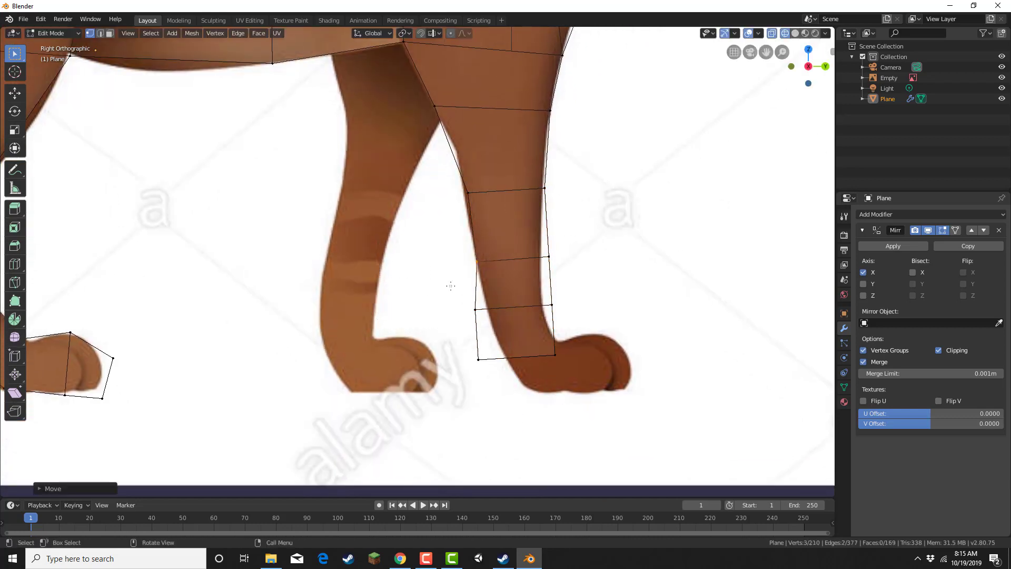
pyautogui.moveTo(451, 288); pyautogui.dragTo(472, 330)
pyautogui.moveTo(447, 284); pyautogui.dragTo(485, 325)
pyautogui.press('g')
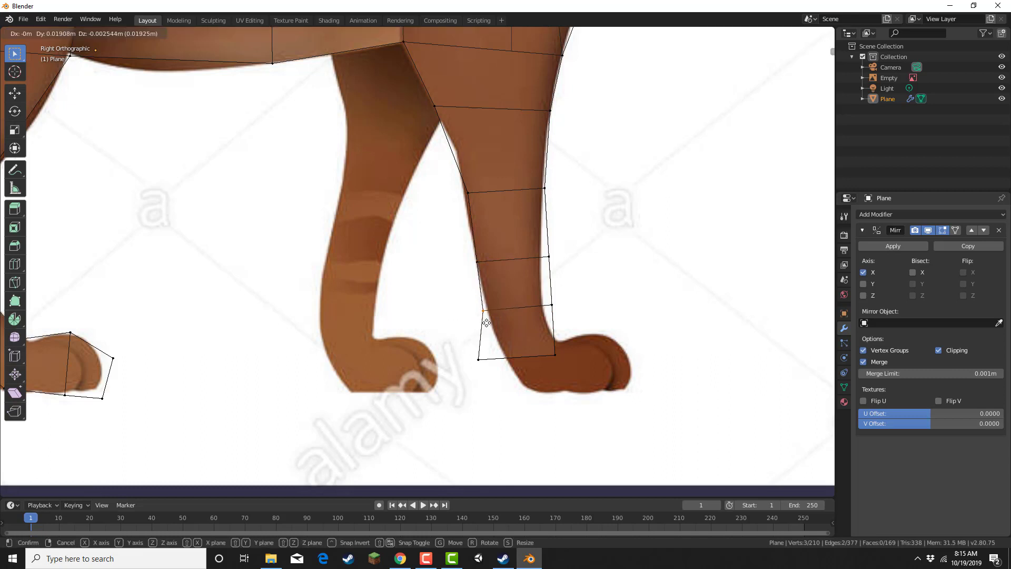
pyautogui.click(477, 323)
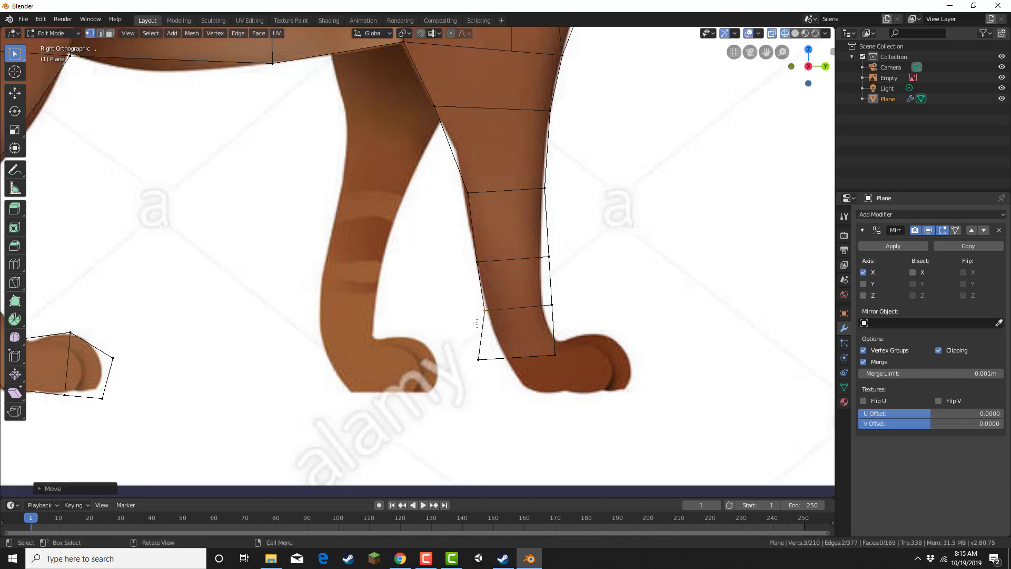
# Fit the front vertices of the same two lower leg segments to the leg's front outline
pyautogui.moveTo(538, 285); pyautogui.dragTo(561, 318)
pyautogui.press('g')
pyautogui.click(552, 328)
pyautogui.click(549, 256)
pyautogui.press('g')
pyautogui.click(541, 259)
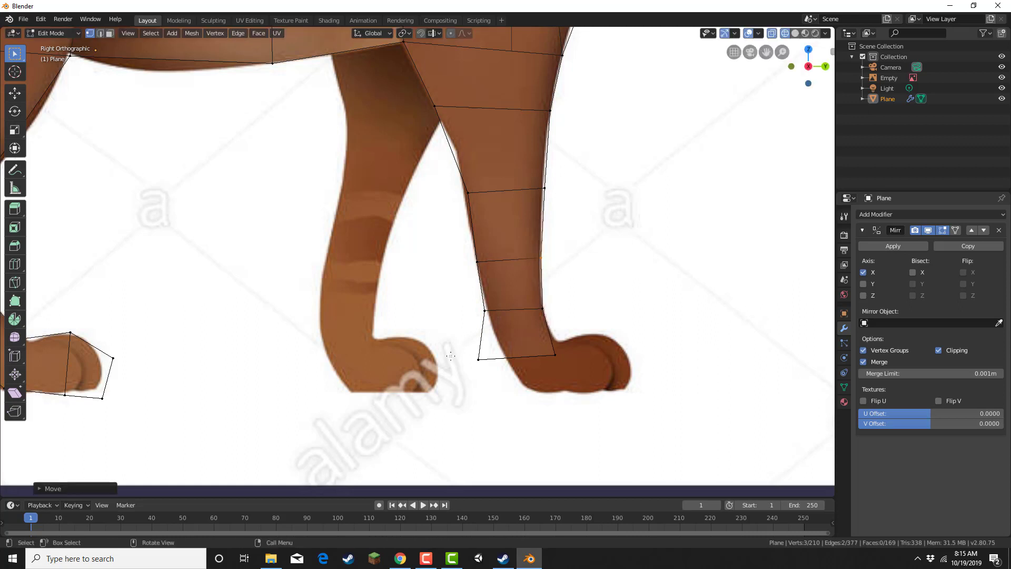
# Move the front leg's bottom end vertices to the heel and the sole of the paw
pyautogui.click(478, 359)
pyautogui.press('g')
pyautogui.click(511, 399)
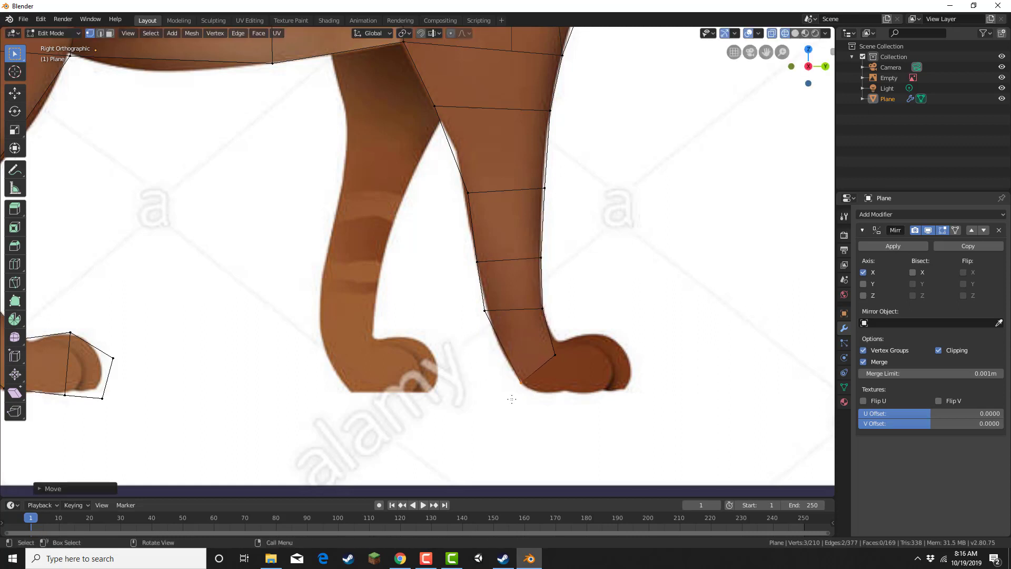
pyautogui.click(554, 354)
pyautogui.press('g')
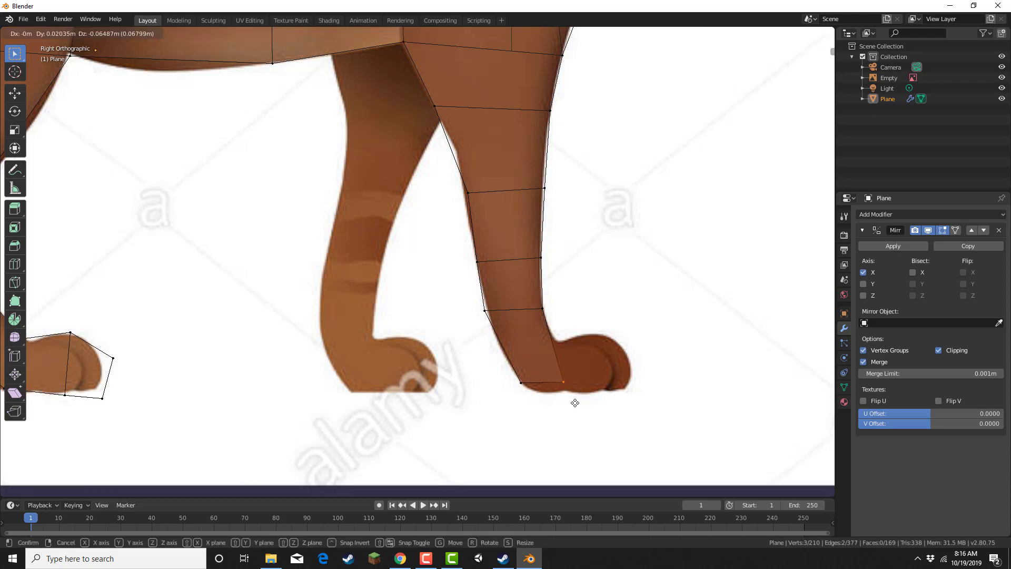
pyautogui.click(576, 403)
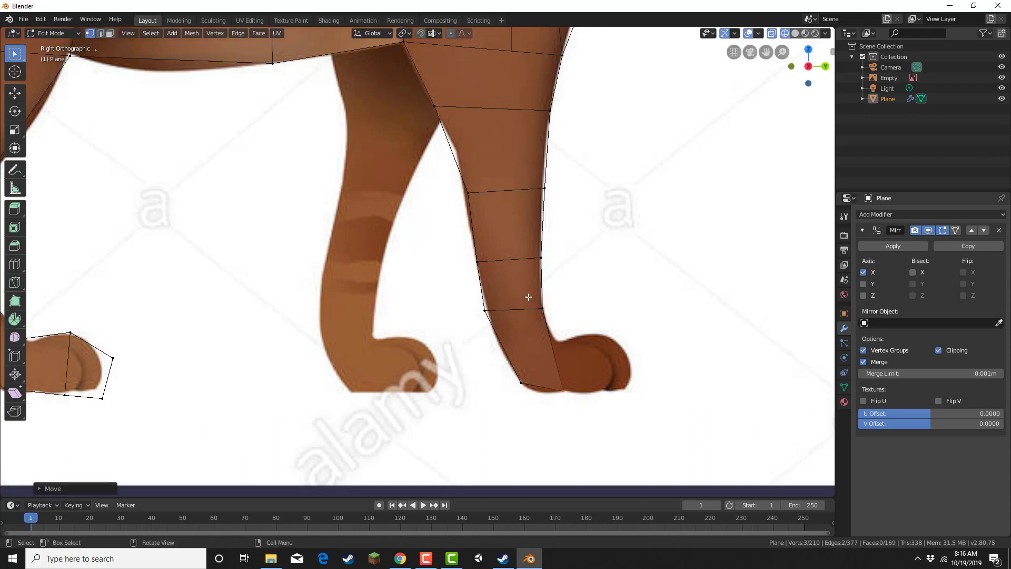
# Extrude the front face above the sole twice toward the toes to form the front paw
pyautogui.moveTo(529, 297); pyautogui.dragTo(607, 406)
pyautogui.press('e')
pyautogui.click(636, 408)
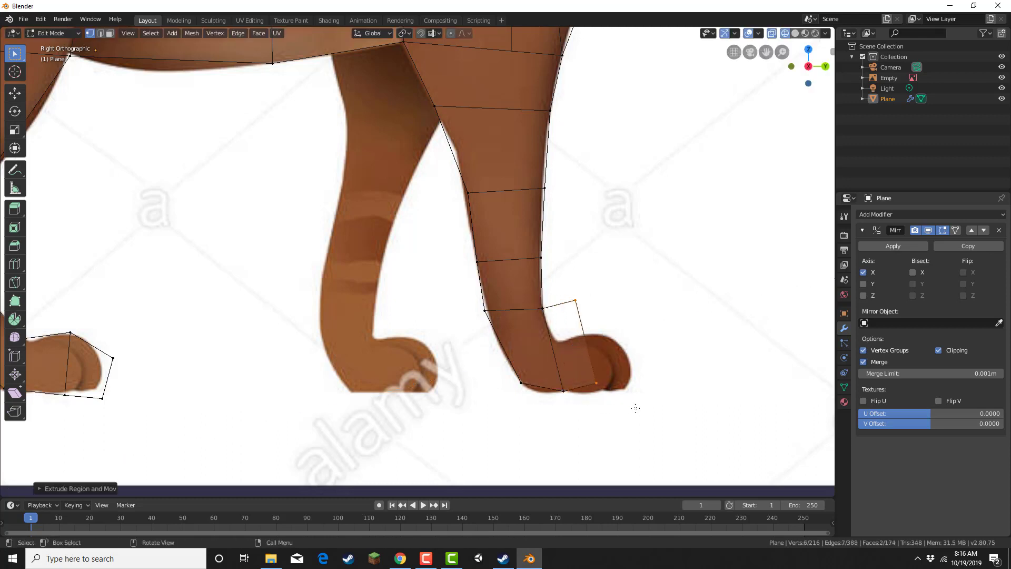
pyautogui.press('e')
pyautogui.click(673, 408)
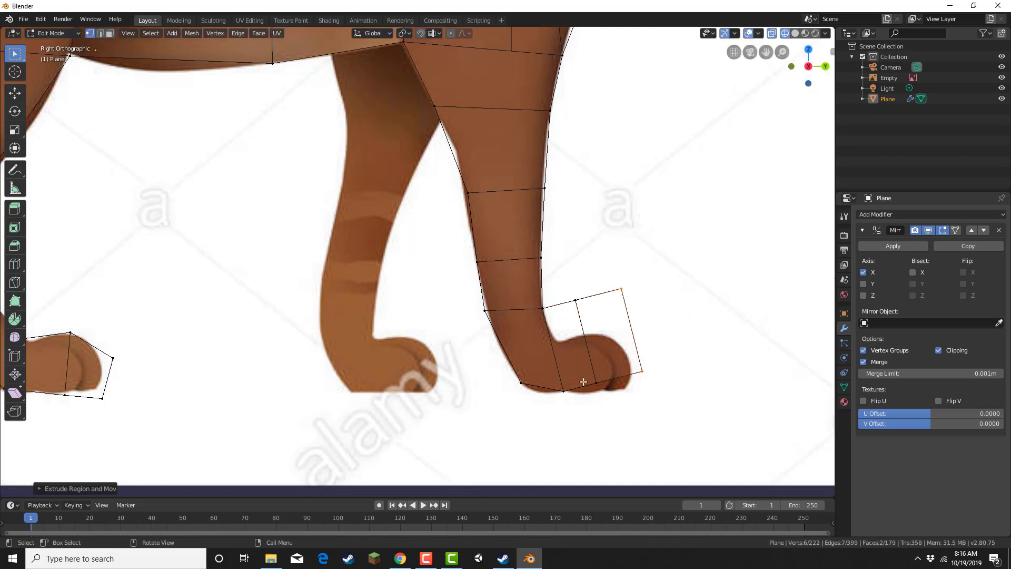
# Lower the front paw's bottom vertices to the sole and its upper vertices to the top of the paw
pyautogui.moveTo(578, 369); pyautogui.dragTo(656, 408)
pyautogui.press('g')
pyautogui.click(618, 420)
pyautogui.press('g')
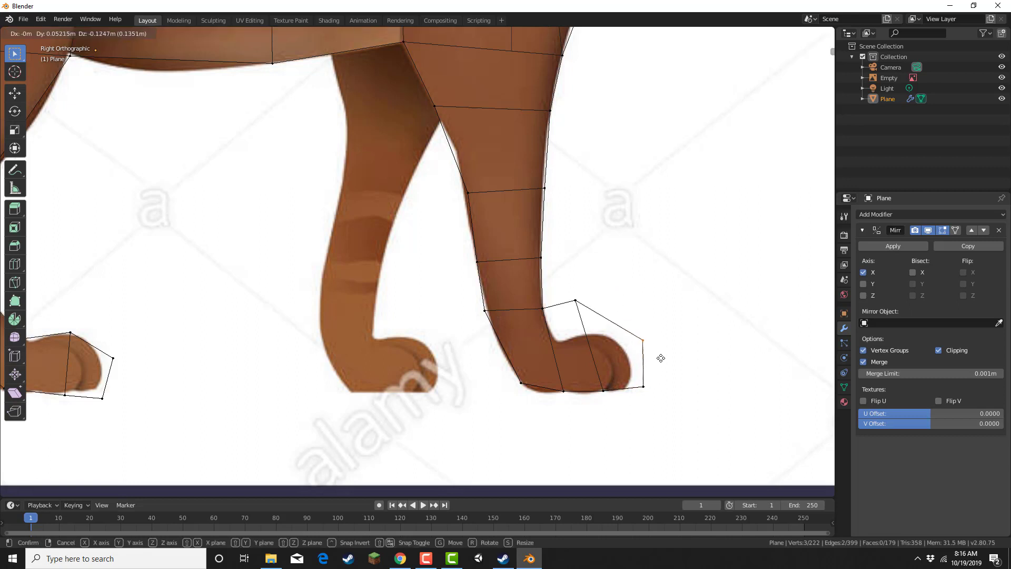
pyautogui.click(663, 363)
pyautogui.moveTo(564, 288); pyautogui.dragTo(585, 319)
pyautogui.press('g')
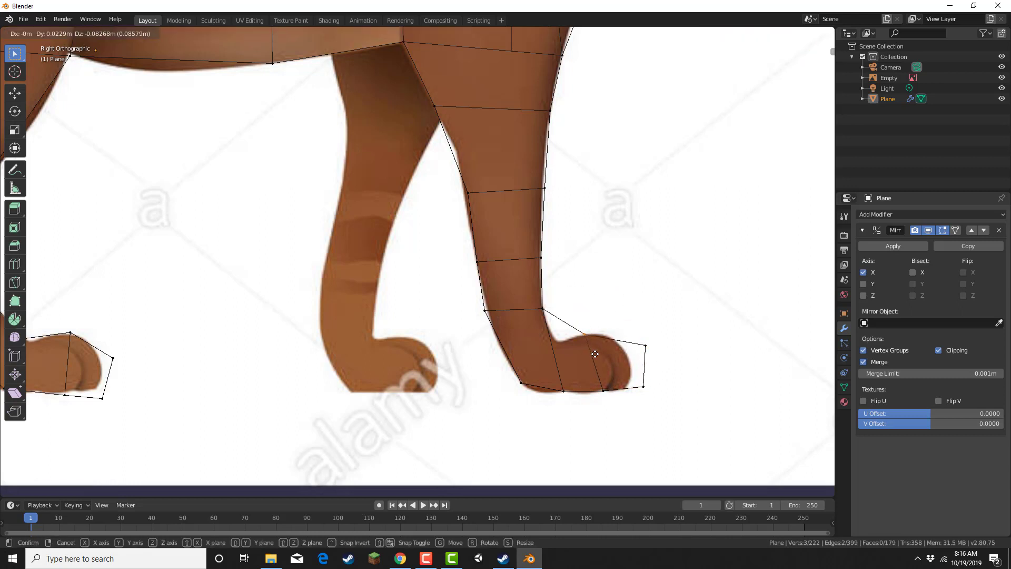
pyautogui.click(595, 353)
# In the right side view, extrude the front end of the neck forward twice to the back of the head
pyautogui.scroll(-2, 493, 317)
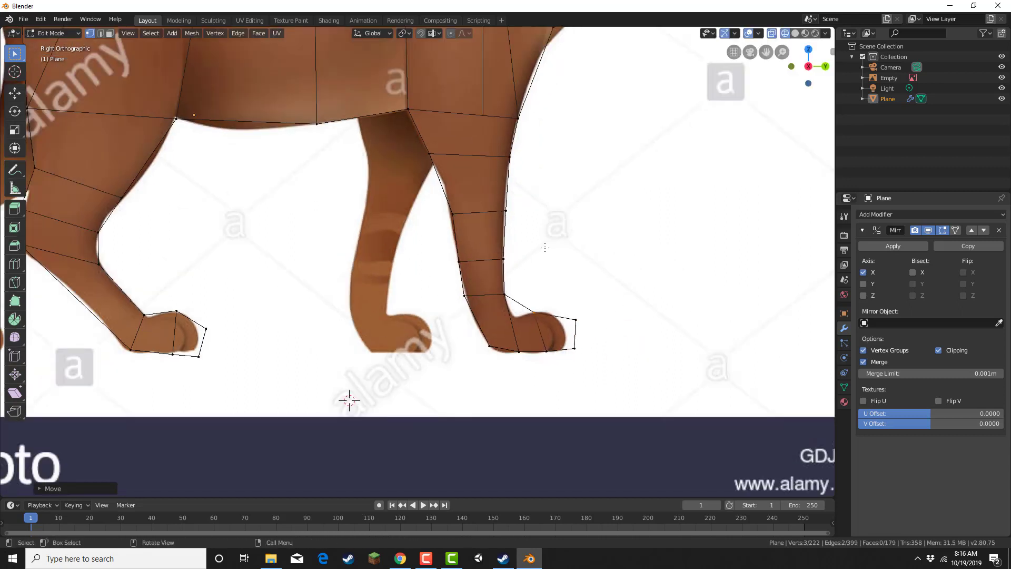
pyautogui.keyDown('shift'); pyautogui.moveTo(621, 222); pyautogui.dragTo(526, 293, button='middle'); pyautogui.keyUp('shift')
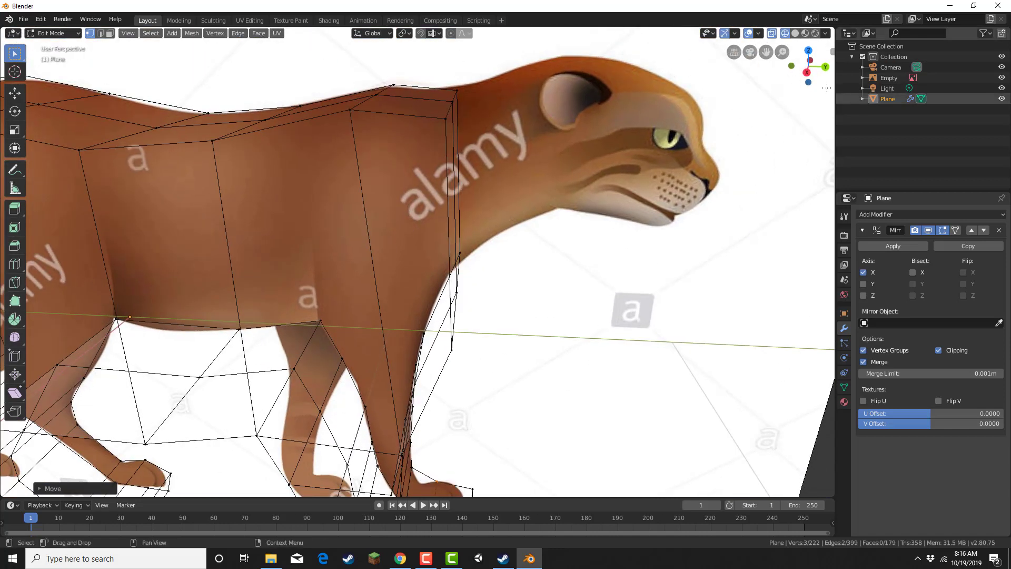
pyautogui.click(805, 72)
pyautogui.scroll(-2, 555, 233)
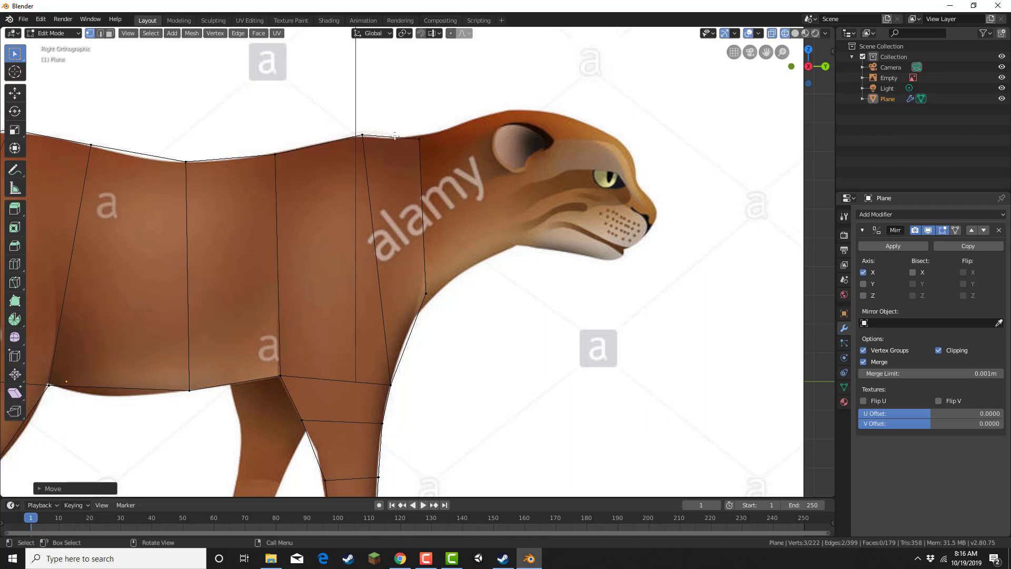
pyautogui.moveTo(396, 126); pyautogui.dragTo(482, 308)
pyautogui.press('e')
pyautogui.click(552, 289)
pyautogui.press('e')
pyautogui.click(624, 287)
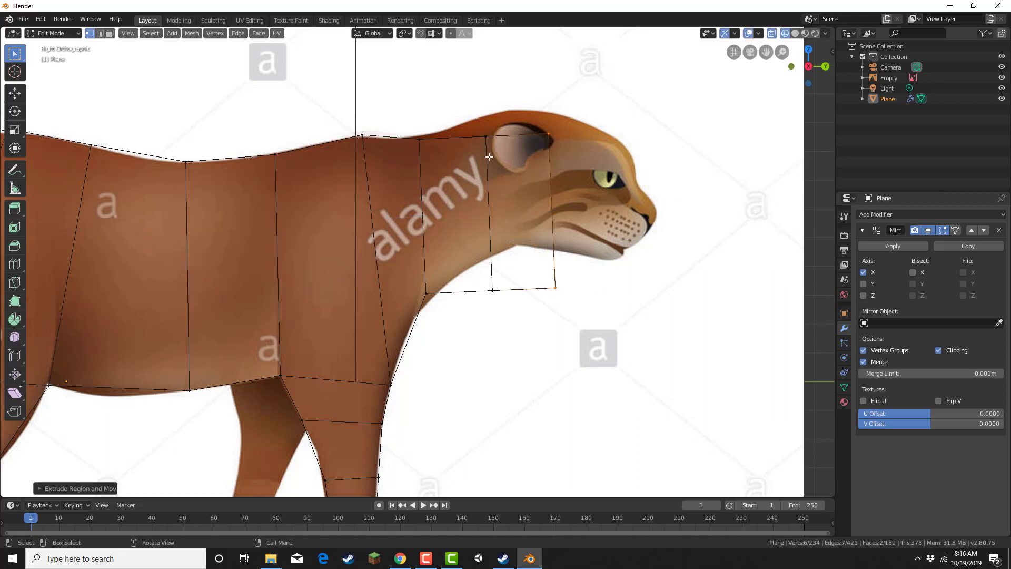
# Raise the upper vertices of the two new neck segments to the top outline of the head
pyautogui.moveTo(464, 116); pyautogui.dragTo(563, 155)
pyautogui.press('g')
pyautogui.click(493, 126)
pyautogui.press('g')
pyautogui.click(565, 132)
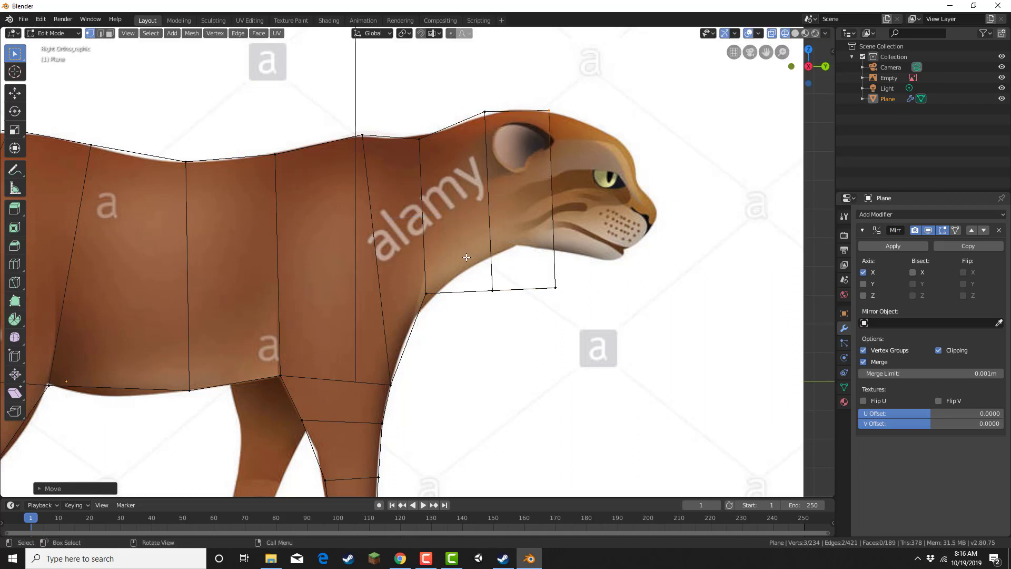
# Move the lower vertices of the two neck segments up to the throat and jaw outline
pyautogui.moveTo(466, 257); pyautogui.dragTo(509, 325)
pyautogui.press('g')
pyautogui.click(510, 291)
pyautogui.moveTo(522, 262); pyautogui.dragTo(563, 295)
pyautogui.press('g')
pyautogui.click(569, 266)
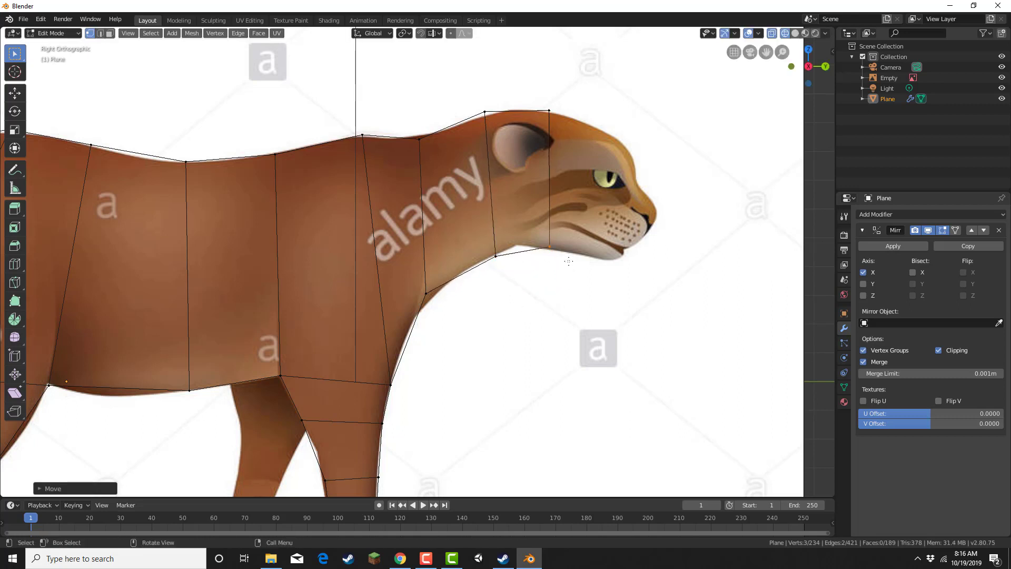
# Extrude the head's front end forward in two segments to the tip of the nose
pyautogui.keyDown('shift'); pyautogui.click(549, 110); pyautogui.keyUp('shift')
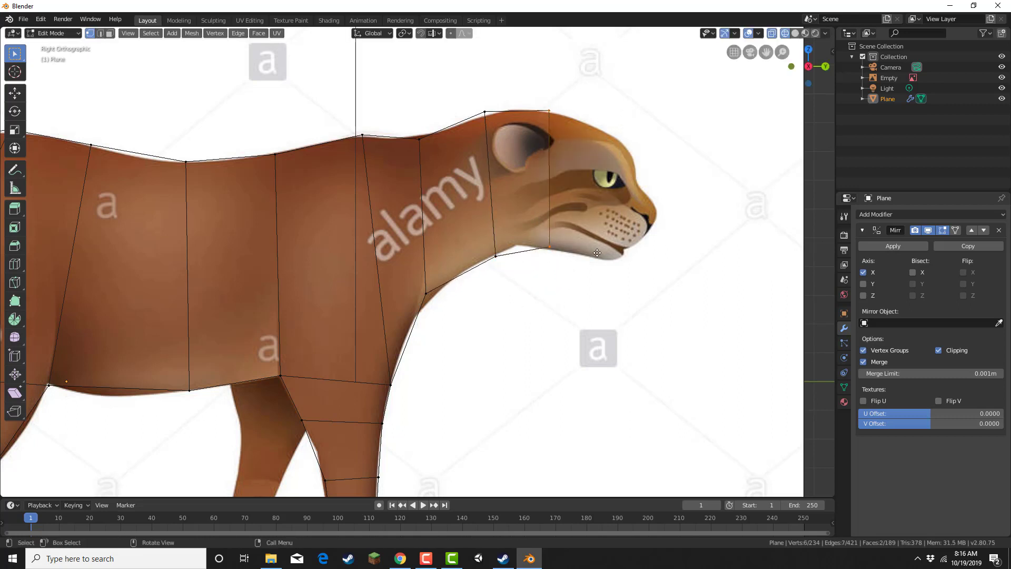
pyautogui.press('e')
pyautogui.click(672, 262)
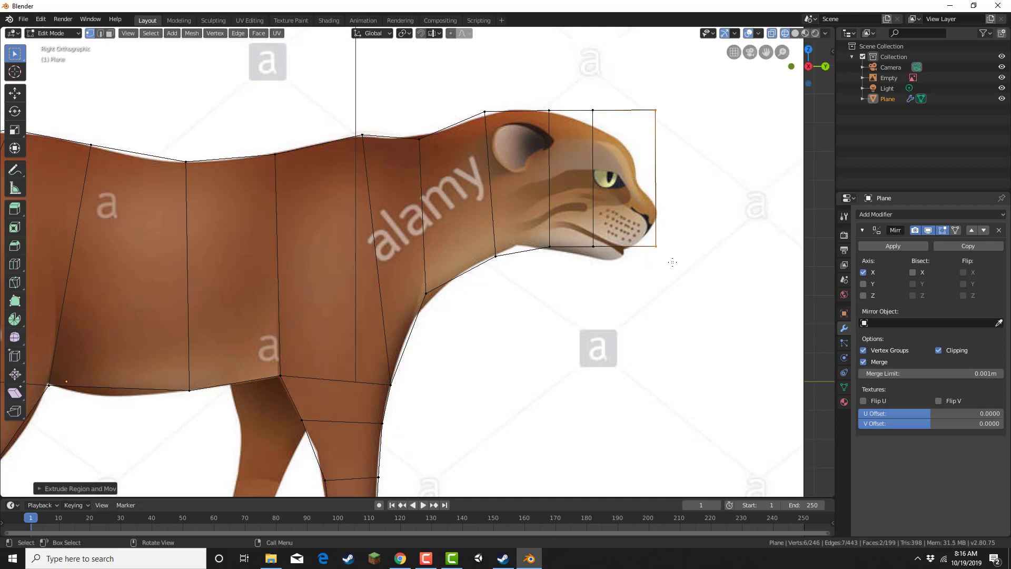
# Lower the bottom vertices of the two face segments to the chin and just below the muzzle
pyautogui.click(594, 247)
pyautogui.press('g')
pyautogui.click(622, 278)
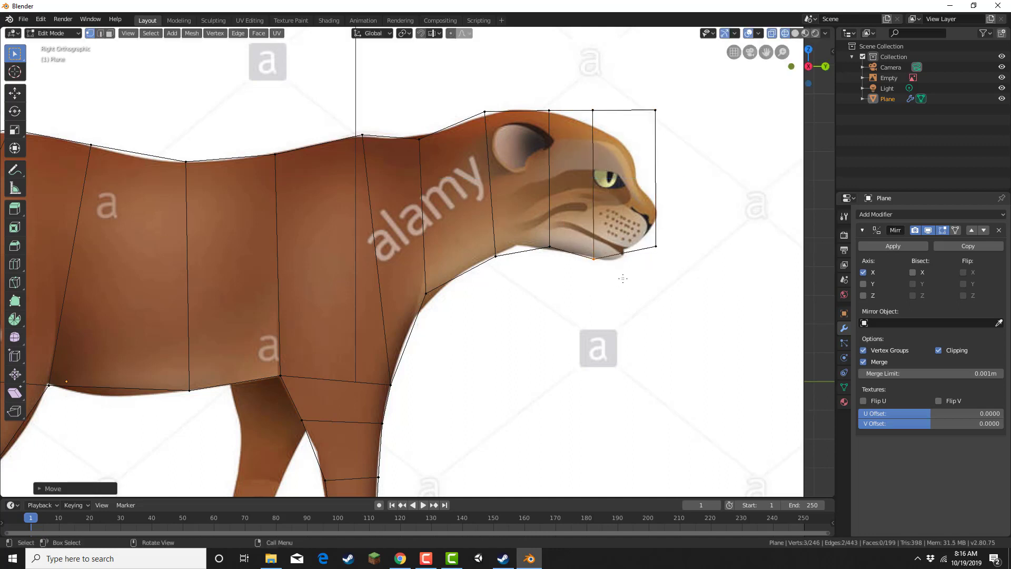
pyautogui.click(656, 246)
pyautogui.press('g')
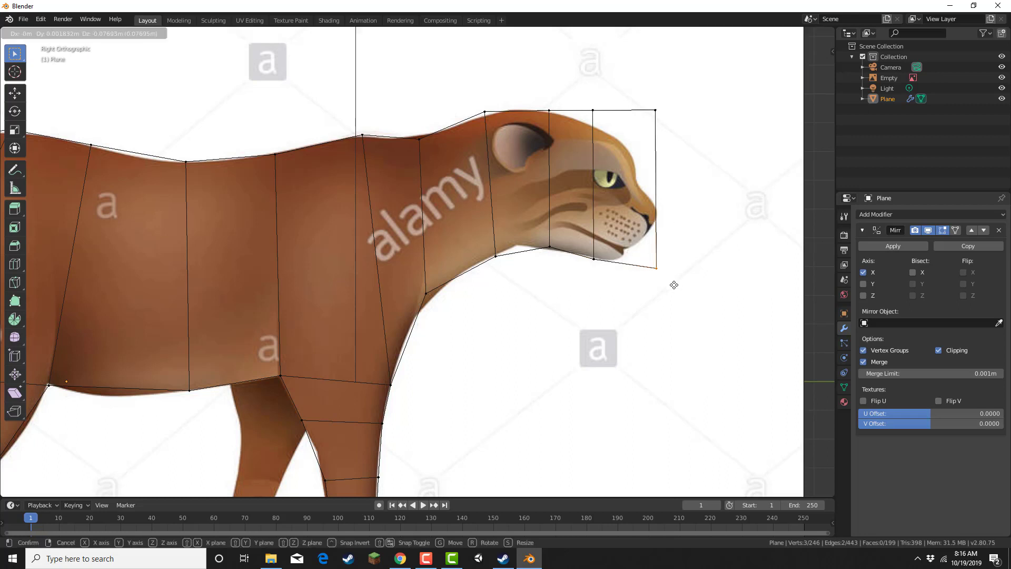
pyautogui.click(672, 285)
# Lower the face's upper front vertex toward the nose and fit the forehead vertex to the outline
pyautogui.press('b')
pyautogui.moveTo(626, 110); pyautogui.dragTo(679, 134)
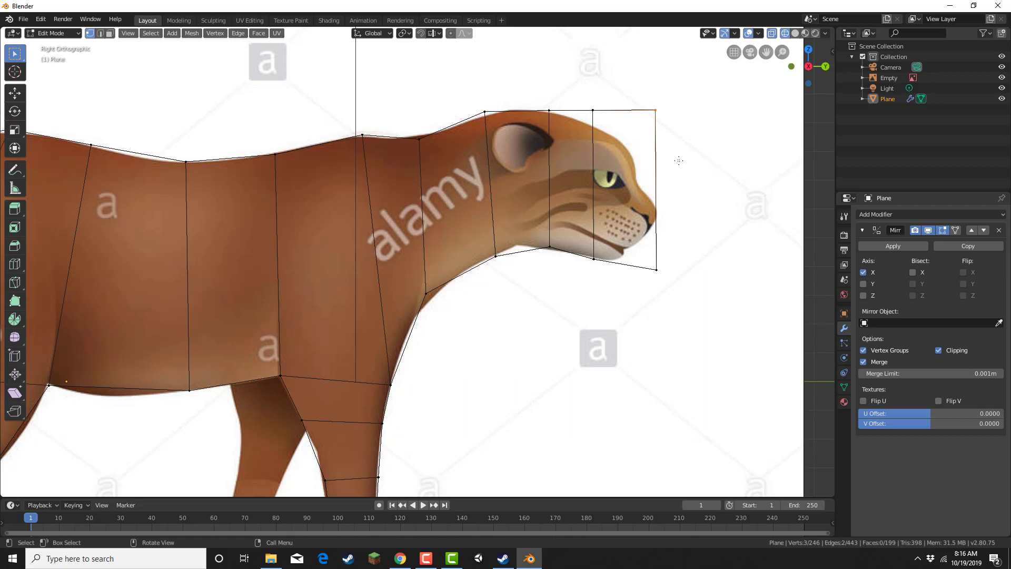
pyautogui.press('g')
pyautogui.click(684, 243)
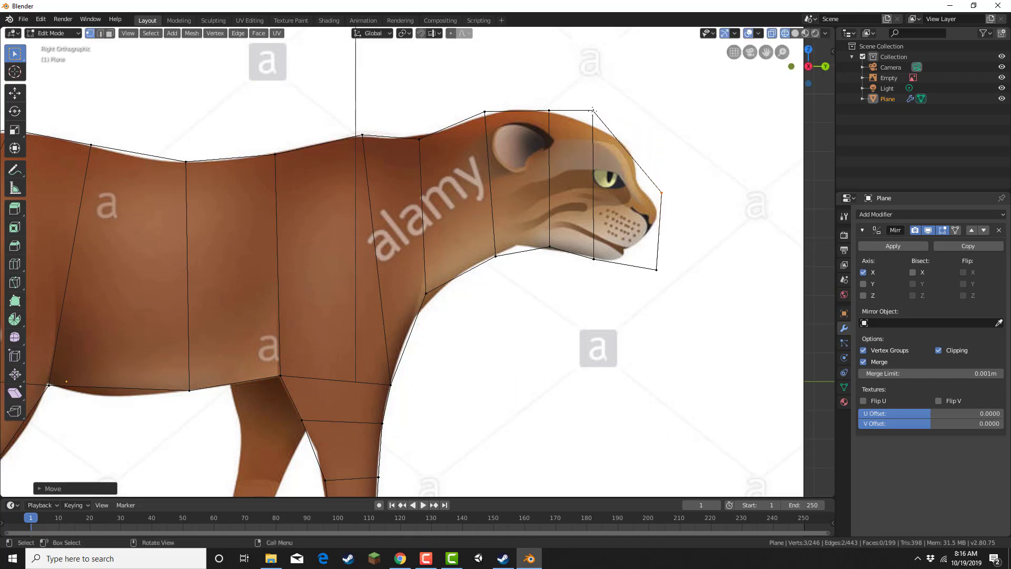
pyautogui.click(592, 110)
pyautogui.press('g')
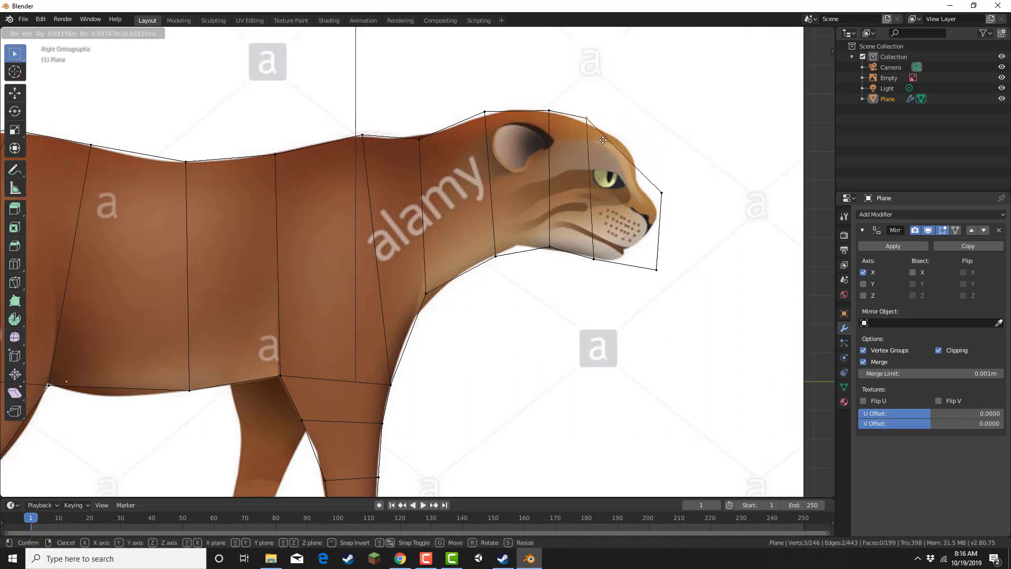
pyautogui.click(603, 139)
# Cut a closed four-sided outline around the eye into the side of the head with the Knife tool
pyautogui.scroll(6, 602, 140)
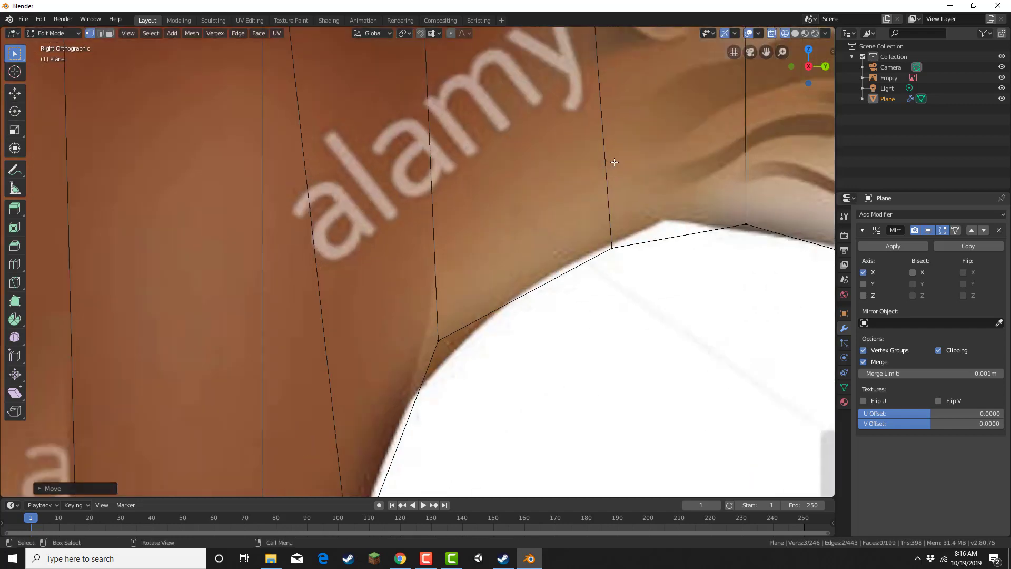
pyautogui.press('k')
pyautogui.keyDown('shift'); pyautogui.moveTo(693, 219); pyautogui.dragTo(318, 319, button='middle'); pyautogui.keyUp('shift')
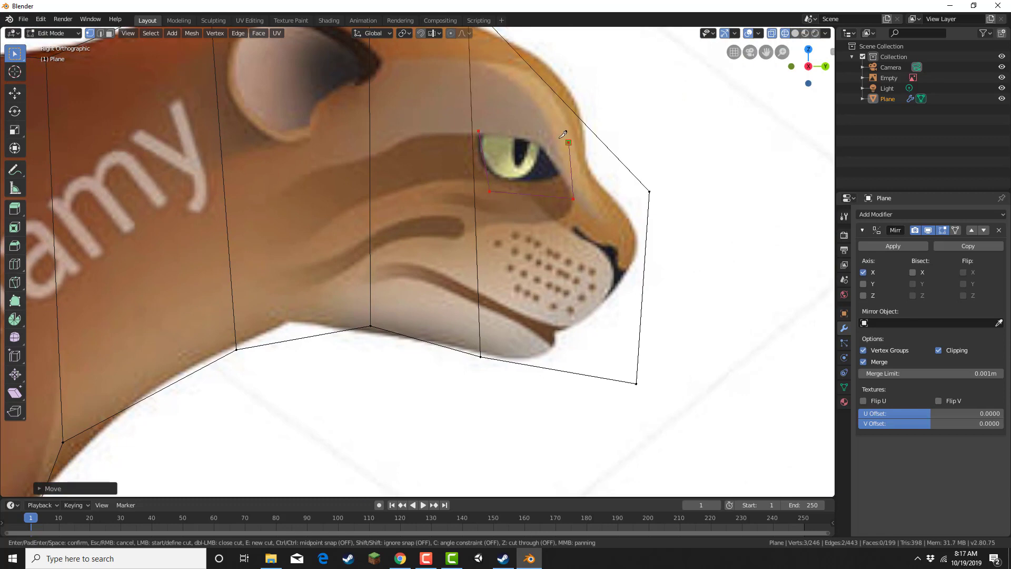
pyautogui.click(478, 130)
pyautogui.press('Return')
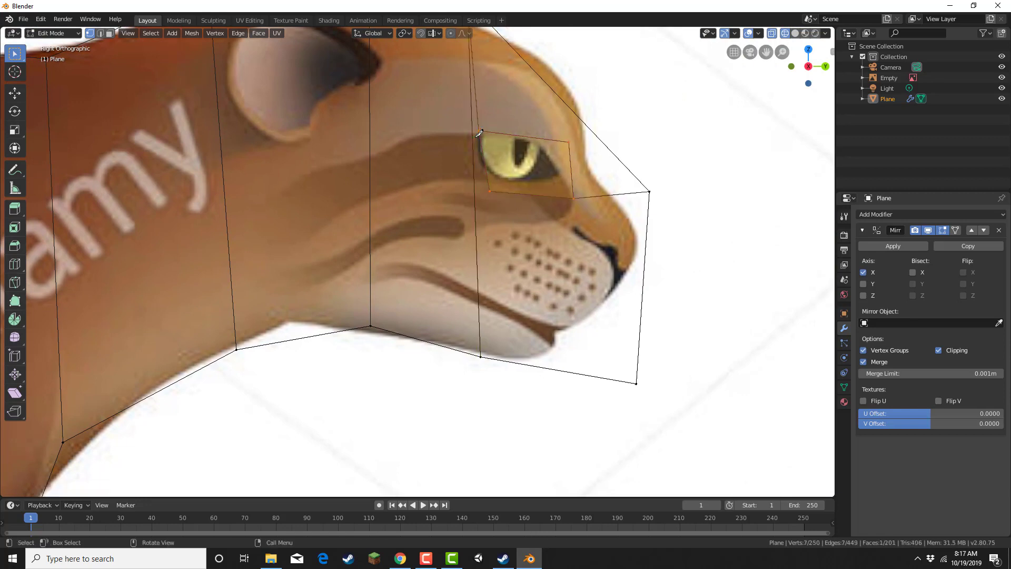
# Cut a closed four-sided outline around the ear into the side of the head with the Knife tool
pyautogui.keyDown('shift'); pyautogui.moveTo(466, 144); pyautogui.dragTo(598, 228, button='middle'); pyautogui.keyUp('shift')
pyautogui.press('k')
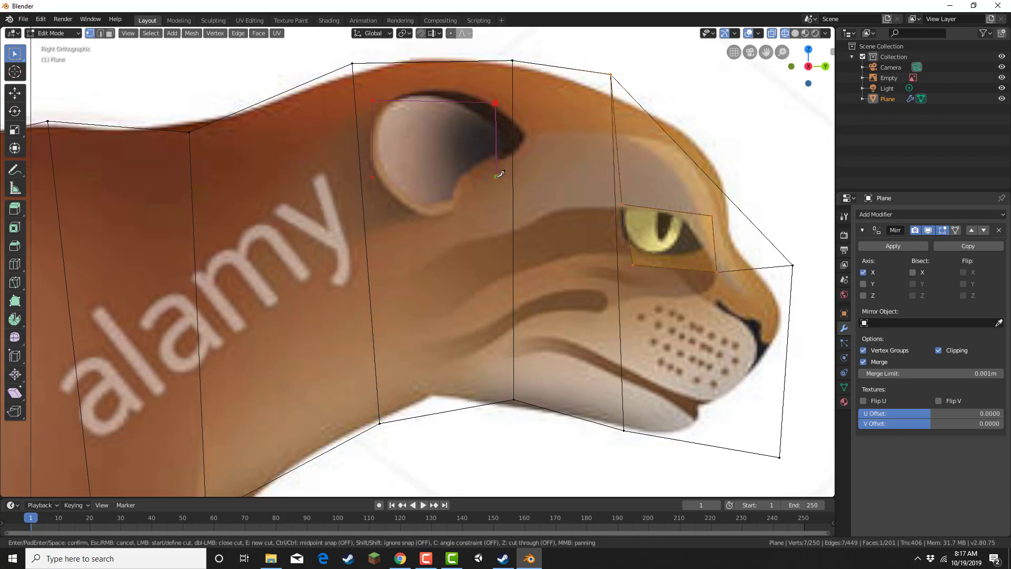
pyautogui.click(375, 170)
pyautogui.press('Return')
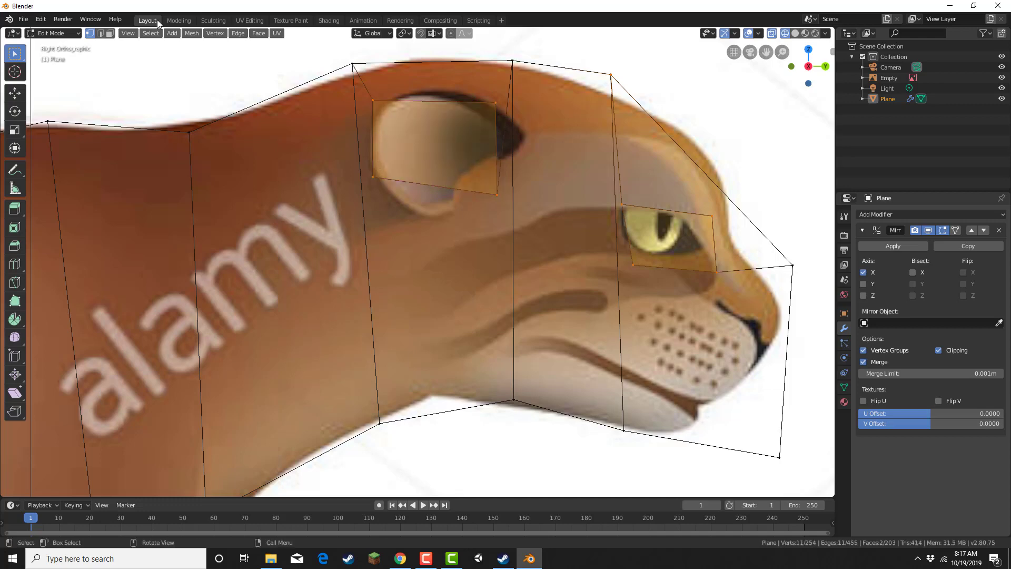
# Extrude only the four-sided ear face outward from the side of the head
pyautogui.click(110, 33)
pyautogui.hotkey('alt', 'a')
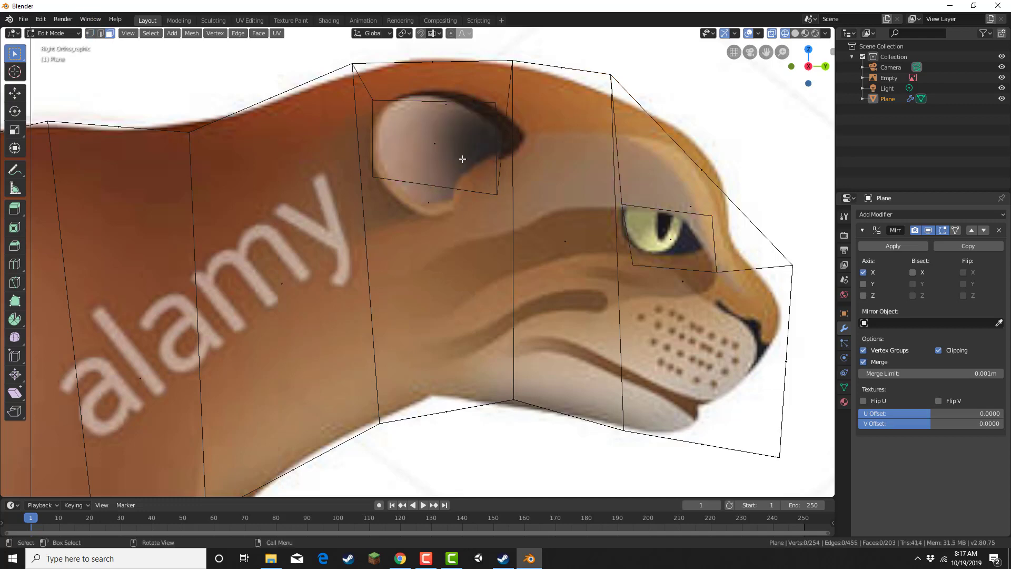
pyautogui.click(444, 140)
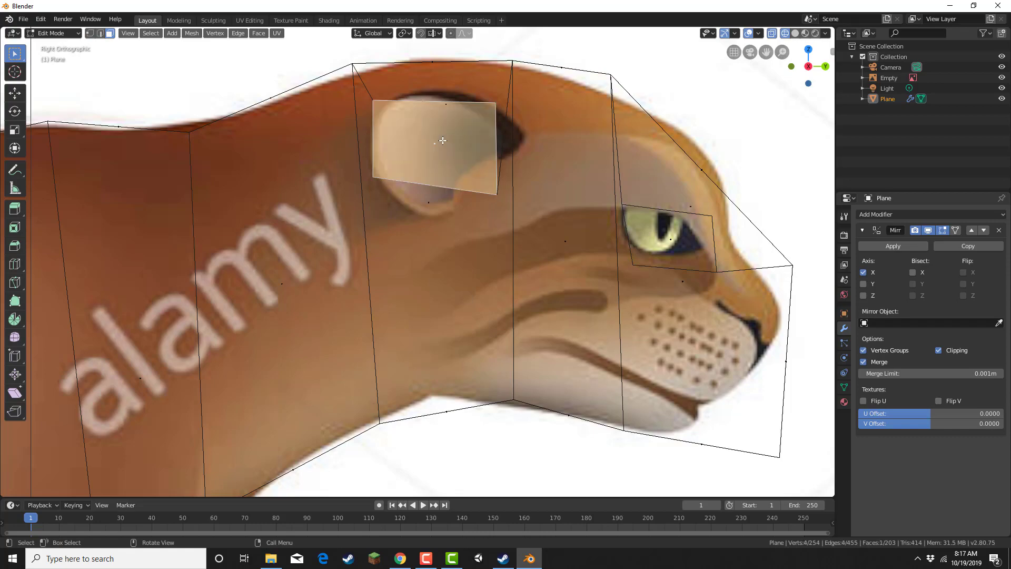
pyautogui.scroll(-3, 513, 169)
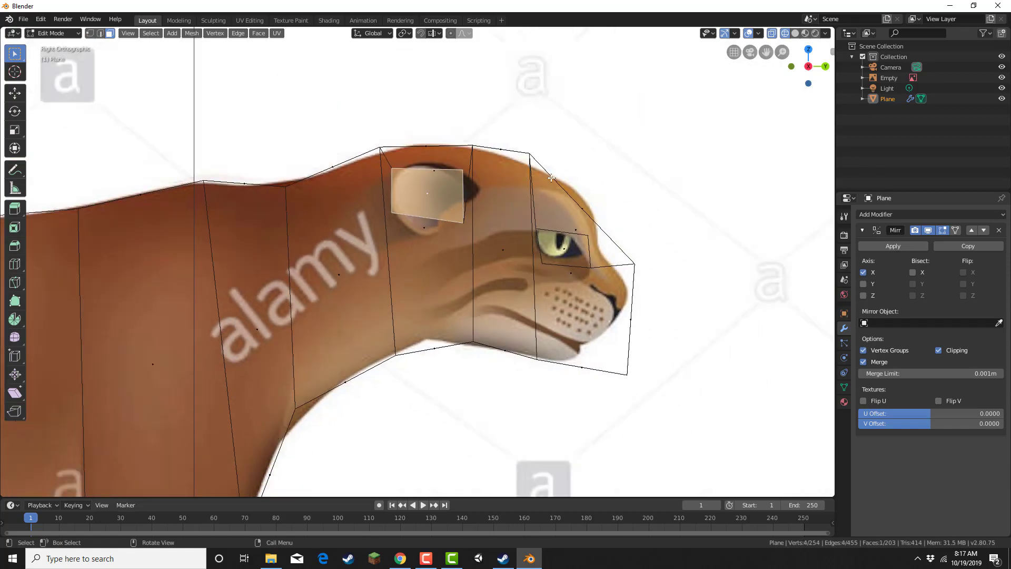
pyautogui.moveTo(551, 178); pyautogui.dragTo(524, 189, button='middle')
pyautogui.scroll(-4, 514, 185)
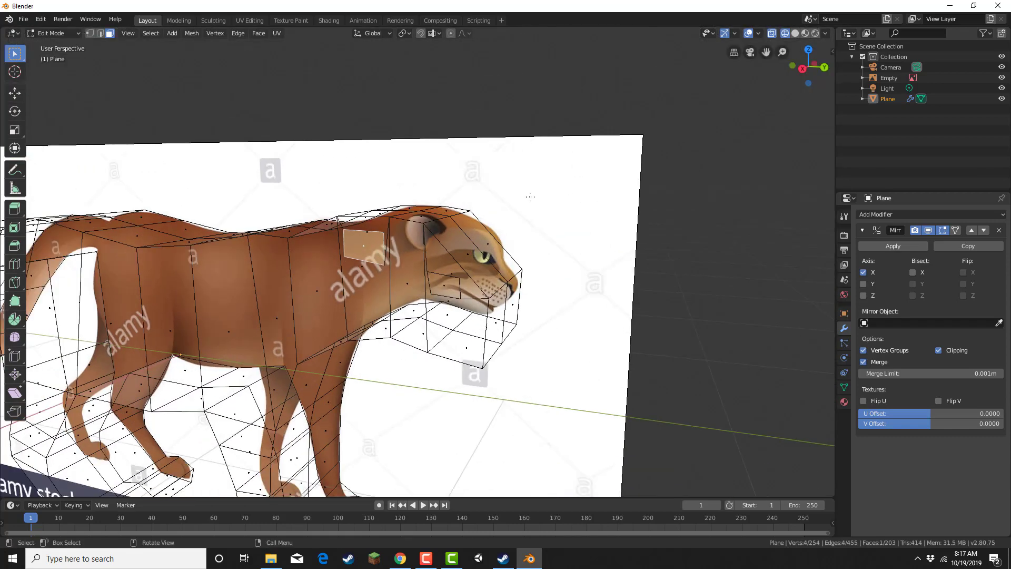
pyautogui.press('e')
pyautogui.click(516, 207)
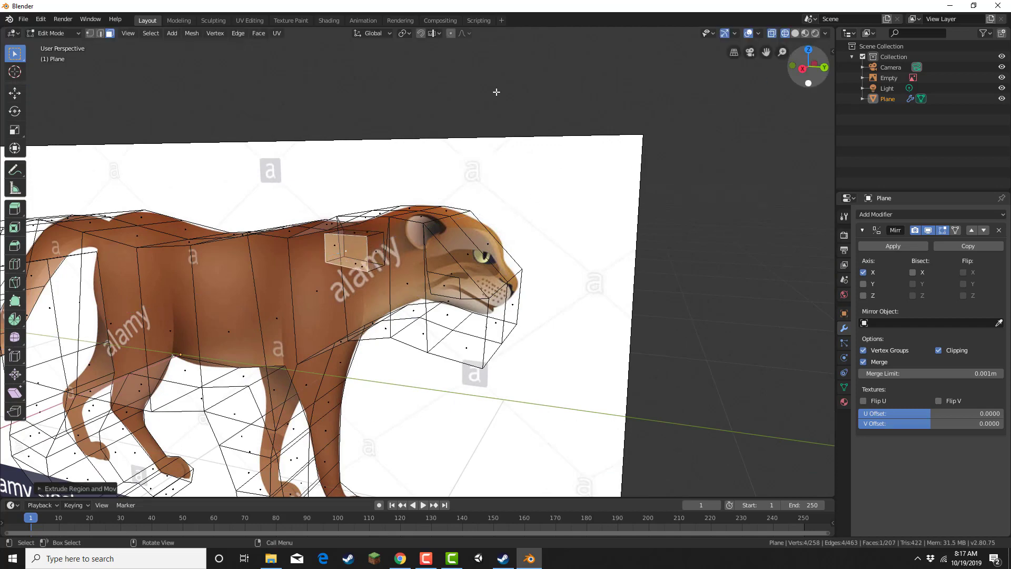
# Move the extruded ear's upper outer edge farther out from the head and its lower outer edge slightly down
pyautogui.click(89, 32)
pyautogui.moveTo(273, 110); pyautogui.dragTo(632, 193, button='middle')
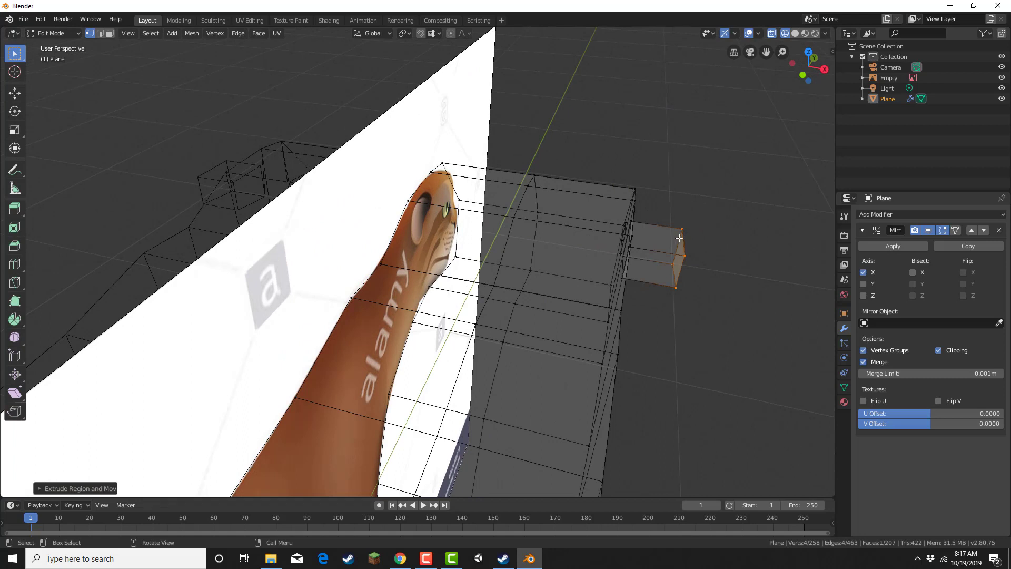
pyautogui.moveTo(679, 223); pyautogui.dragTo(708, 270)
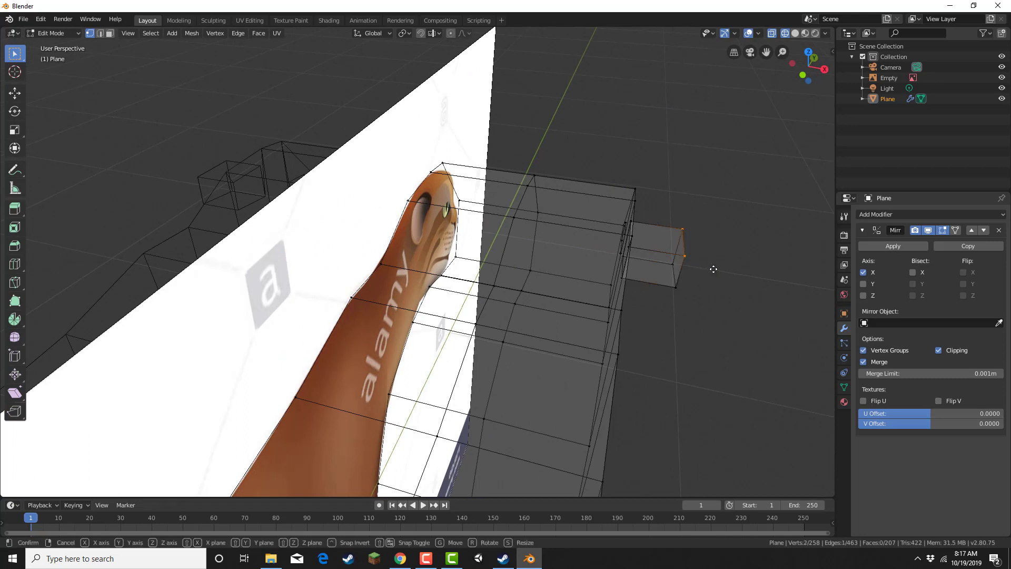
pyautogui.press('g')
pyautogui.click(743, 273)
pyautogui.moveTo(664, 259); pyautogui.dragTo(686, 298)
pyautogui.press('g')
pyautogui.click(686, 311)
# Raise the ear's upper outer edge so the ear flares upward
pyautogui.moveTo(700, 211); pyautogui.dragTo(737, 269)
pyautogui.press('g')
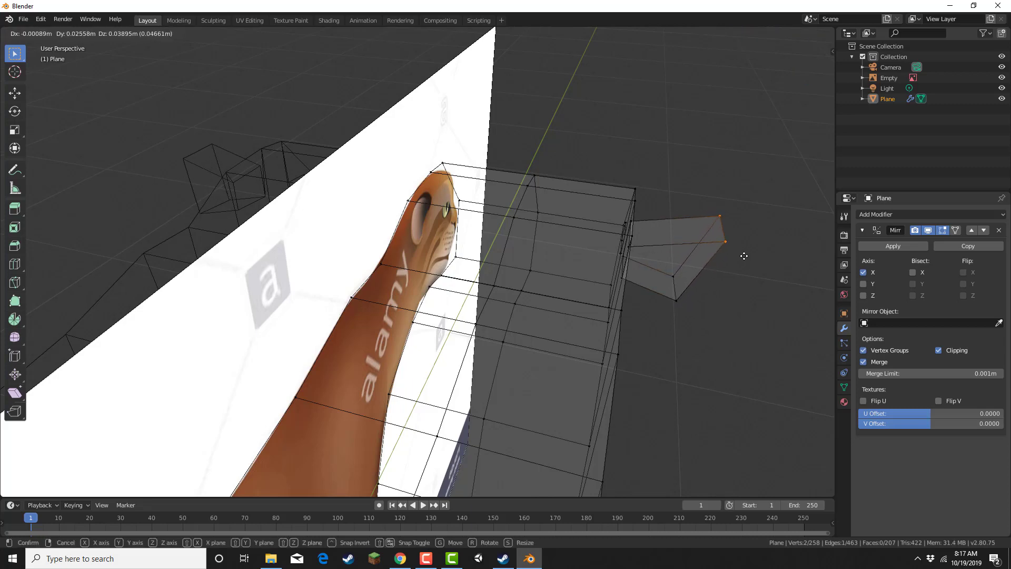
pyautogui.click(739, 252)
pyautogui.scroll(-4, 709, 217)
pyautogui.moveTo(709, 216); pyautogui.dragTo(557, 159, button='middle')
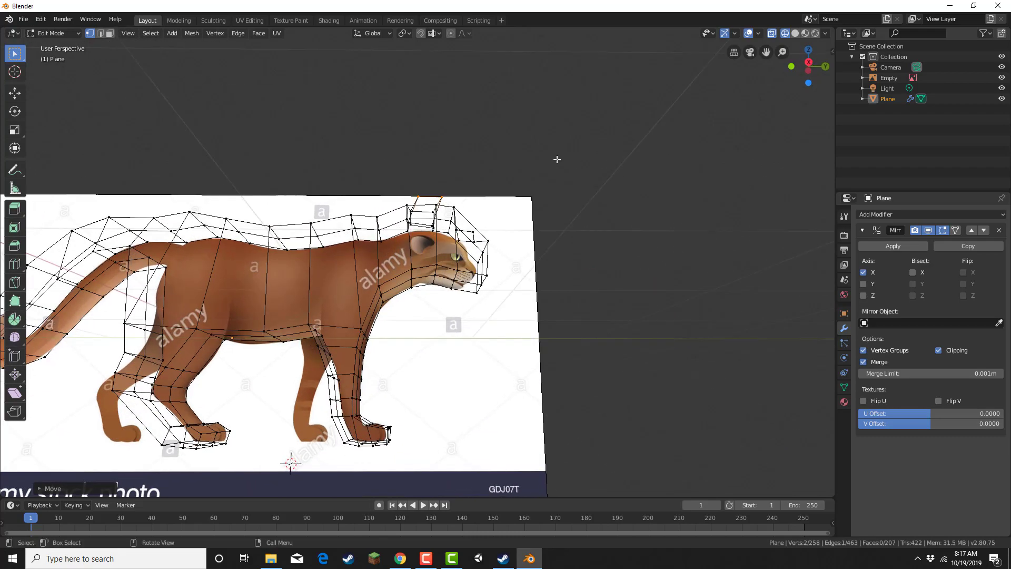